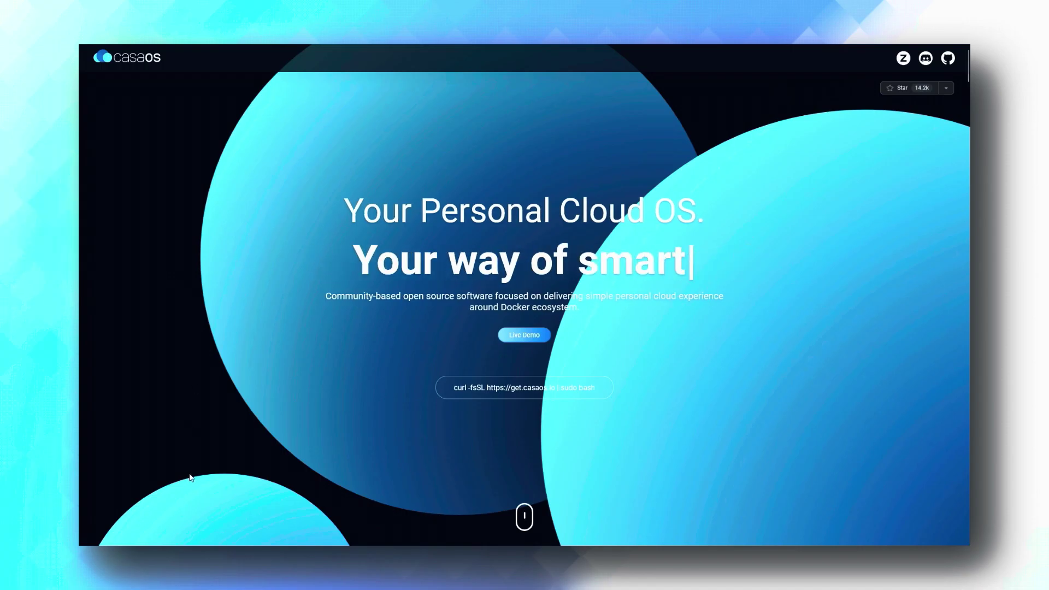
Step: Scroll the casaos.io landing page past the hero animation to 'Personal Cloud, reimagined.'
{"action": "scroll", "coordinate": [192, 477], "scroll_direction": "down", "scroll_amount": 1}
{"action": "scroll", "coordinate": [191, 478], "scroll_direction": "down", "scroll_amount": 2}
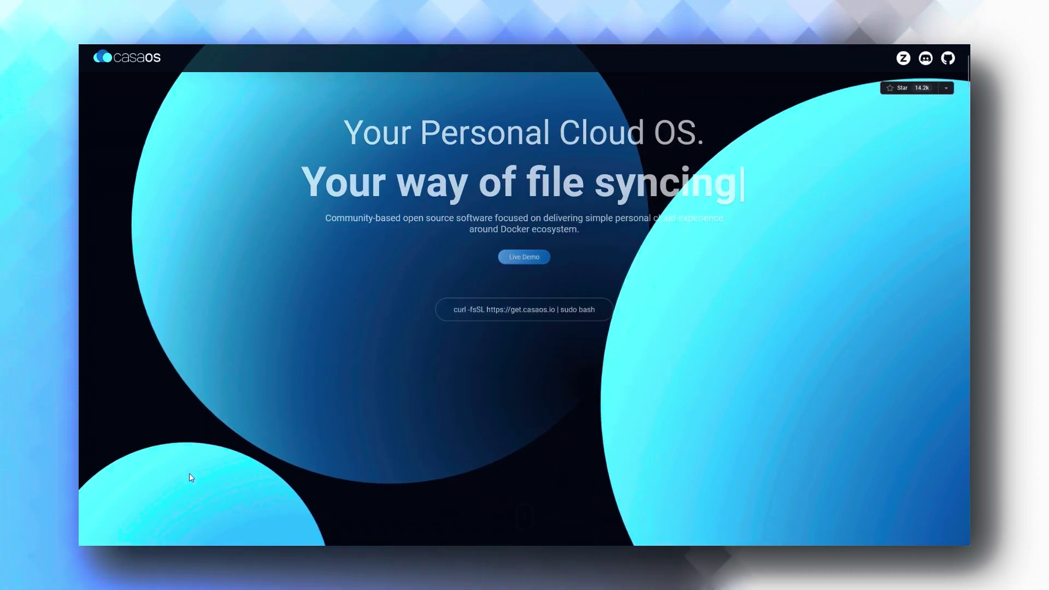
{"action": "scroll", "coordinate": [190, 477], "scroll_direction": "down", "scroll_amount": 1}
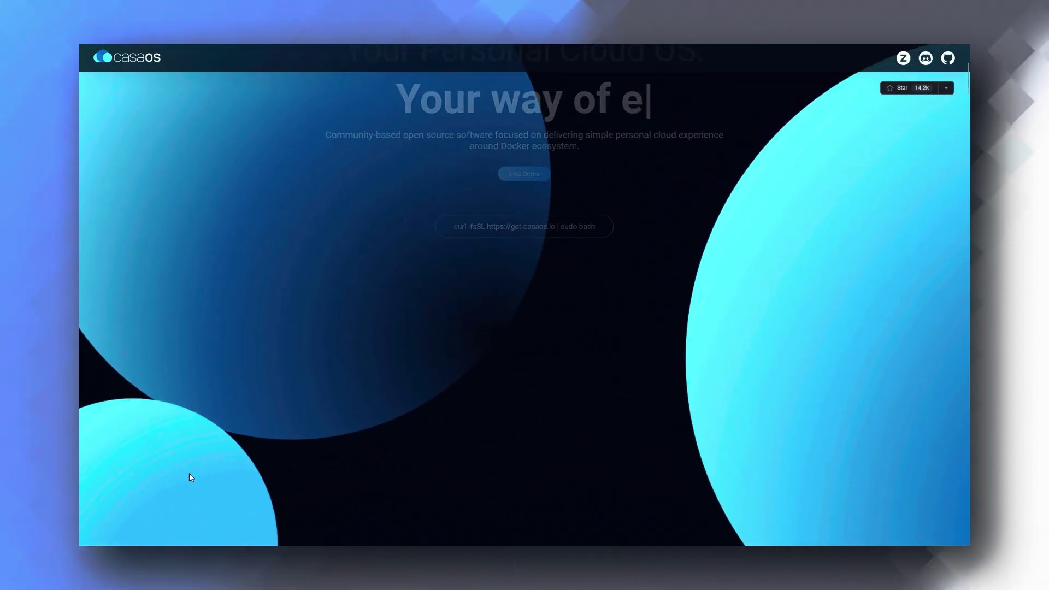
{"action": "scroll", "coordinate": [189, 478], "scroll_direction": "down", "scroll_amount": 2}
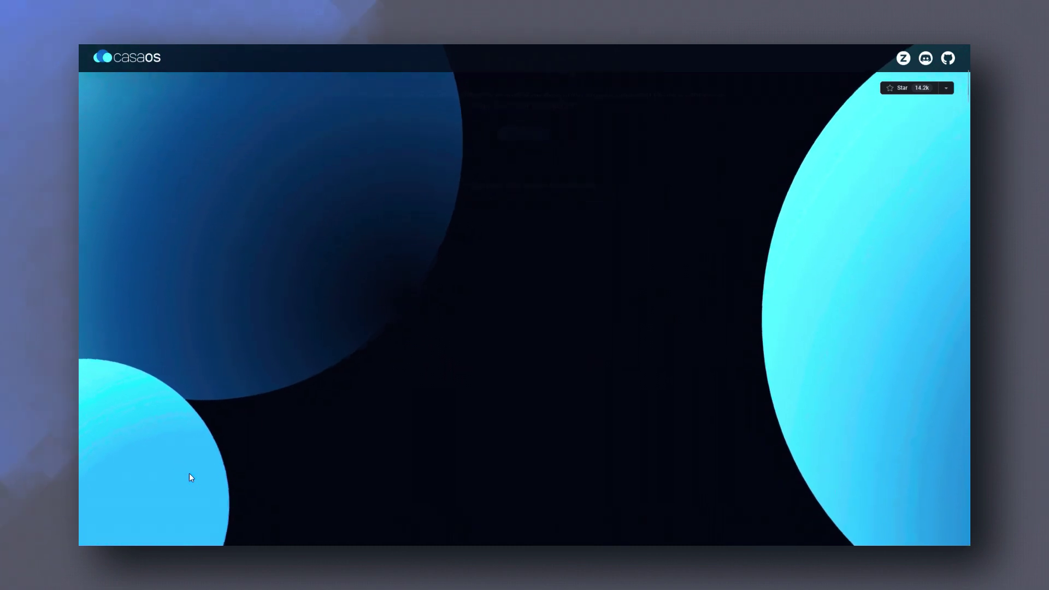
{"action": "scroll", "coordinate": [190, 478], "scroll_direction": "down", "scroll_amount": 2}
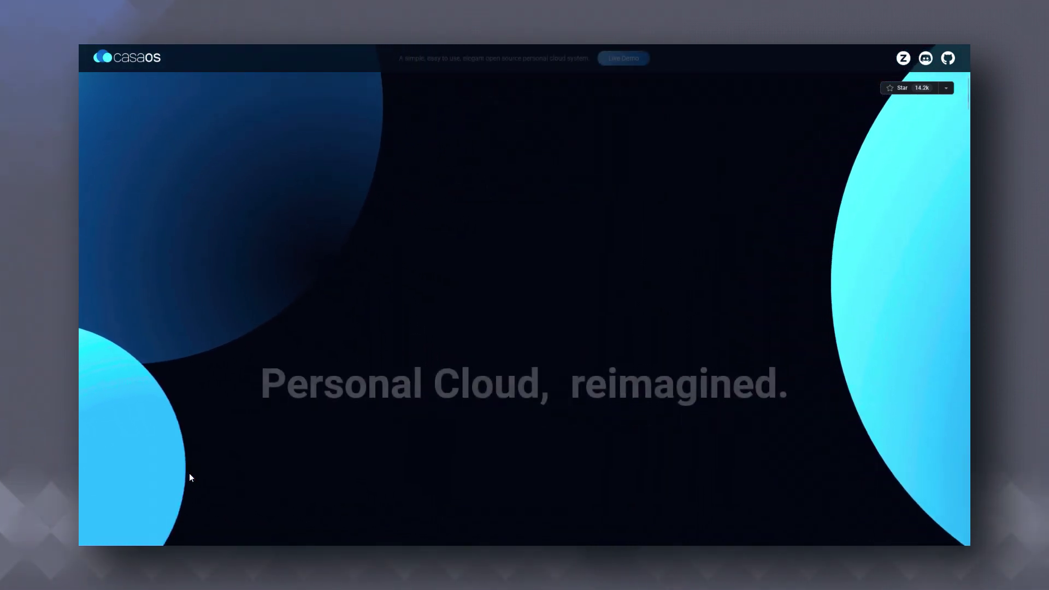
{"action": "scroll", "coordinate": [190, 477], "scroll_direction": "down", "scroll_amount": 2}
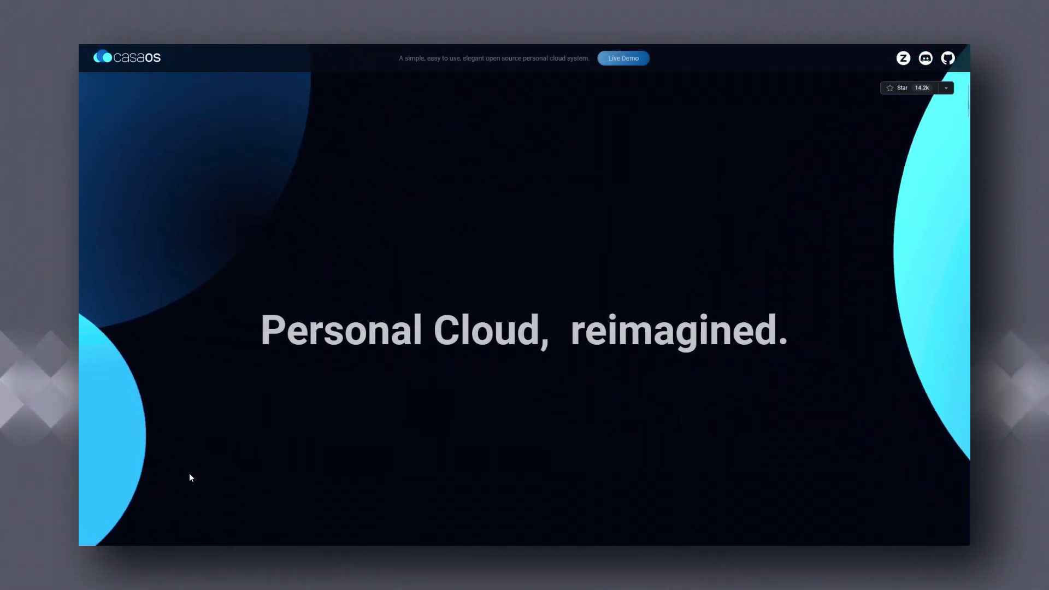
{"action": "scroll", "coordinate": [189, 477], "scroll_direction": "down", "scroll_amount": 2}
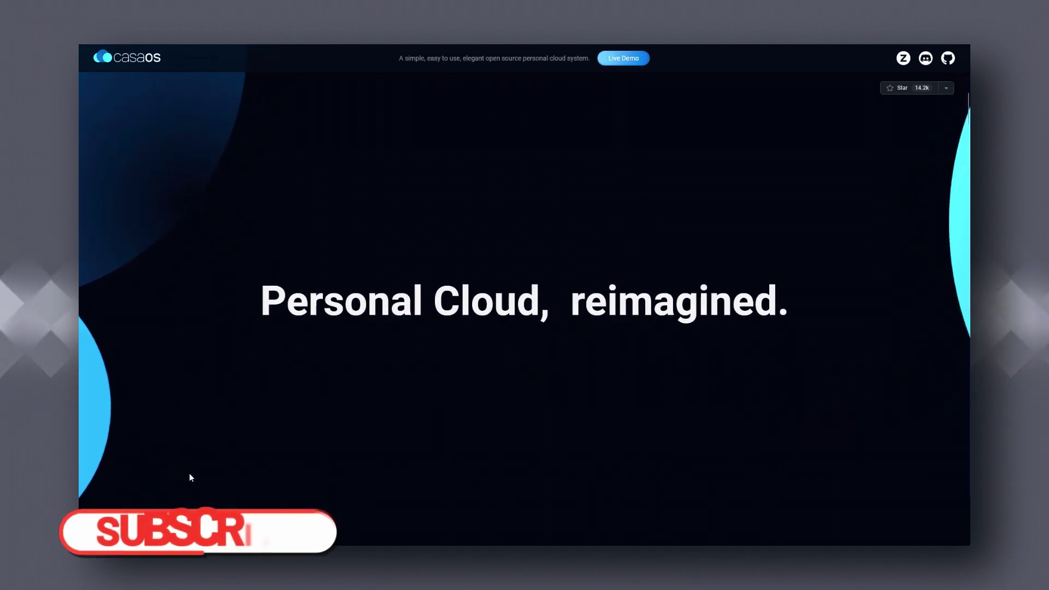
{"action": "scroll", "coordinate": [190, 474], "scroll_direction": "down", "scroll_amount": 2}
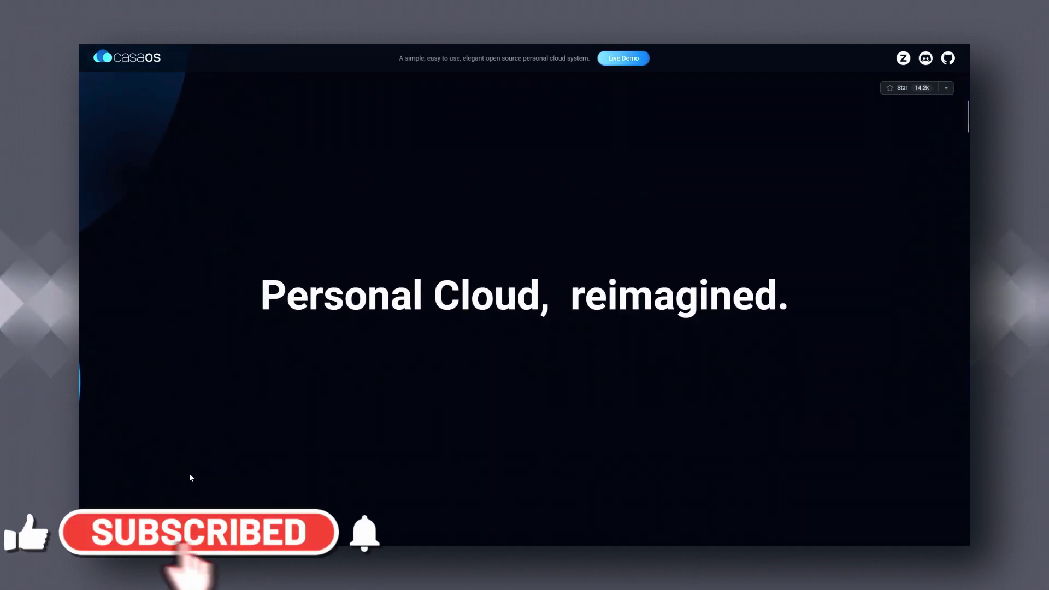
{"action": "scroll", "coordinate": [191, 477], "scroll_direction": "down", "scroll_amount": 3}
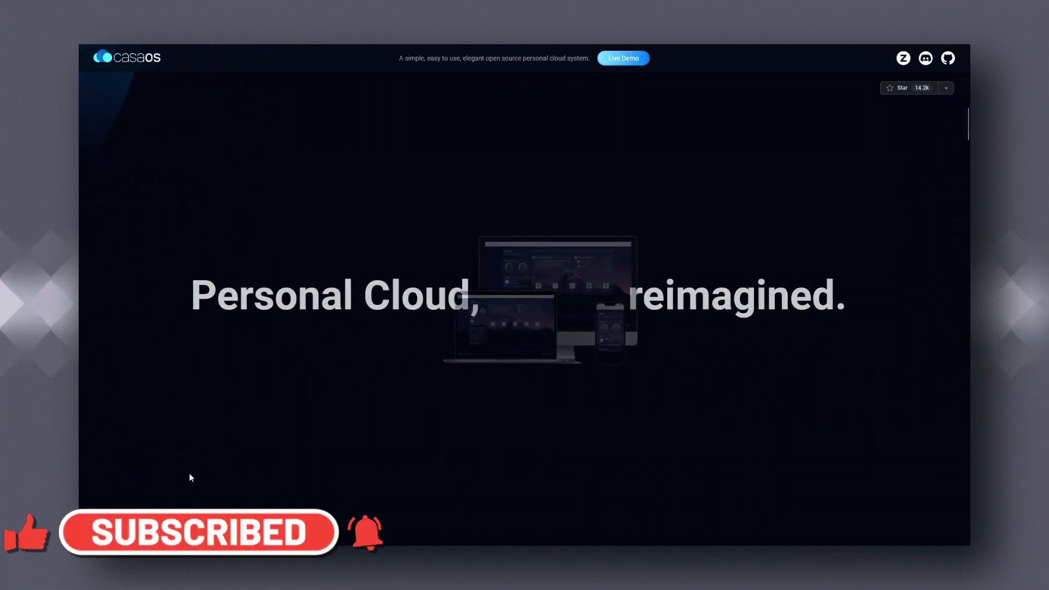
{"action": "scroll", "coordinate": [190, 474], "scroll_direction": "down", "scroll_amount": 3}
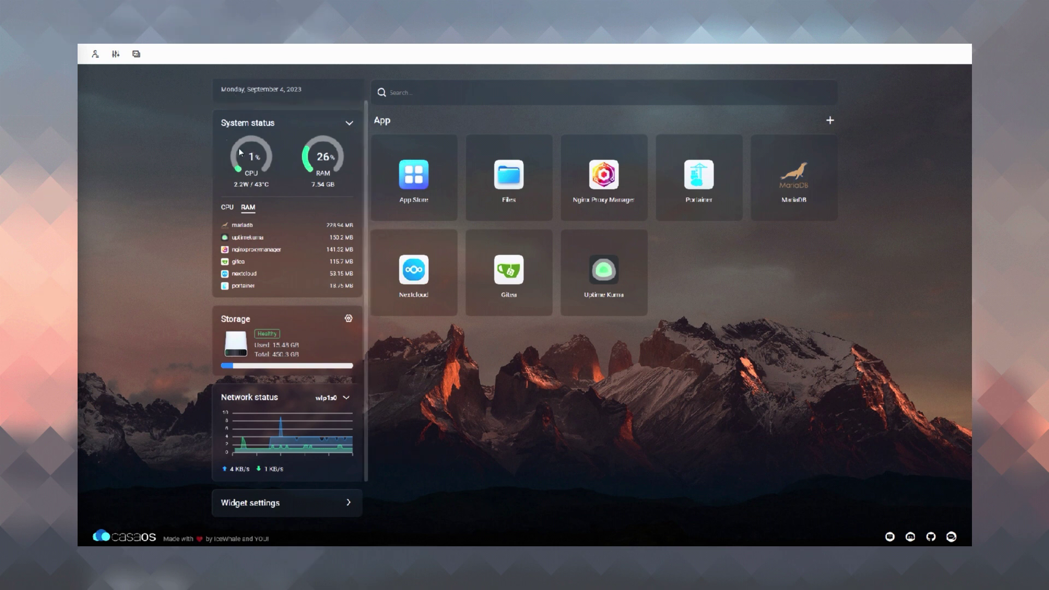
{"action": "left_click", "coordinate": [348, 124]}
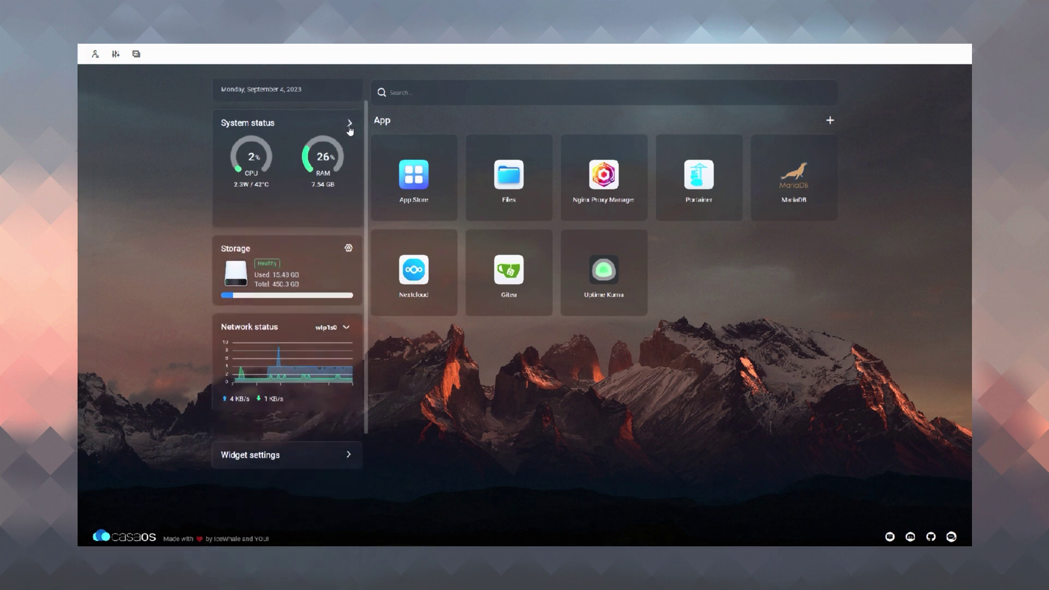
{"action": "left_click", "coordinate": [349, 124]}
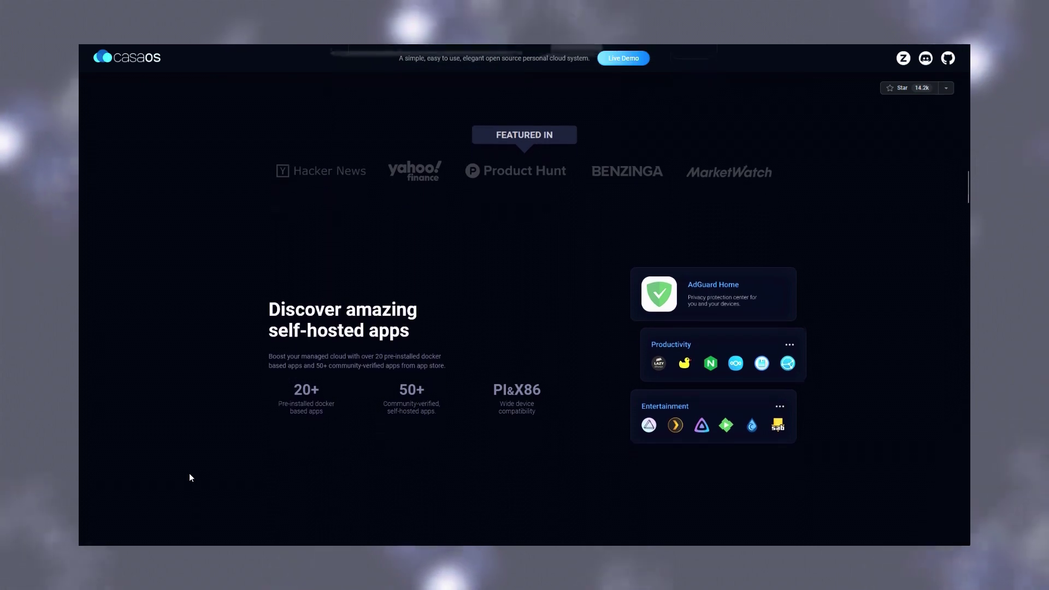
Step: Scroll through the apps and data sections down to the 'How it works?' heading
{"action": "scroll", "coordinate": [190, 478], "scroll_direction": "down", "scroll_amount": 2}
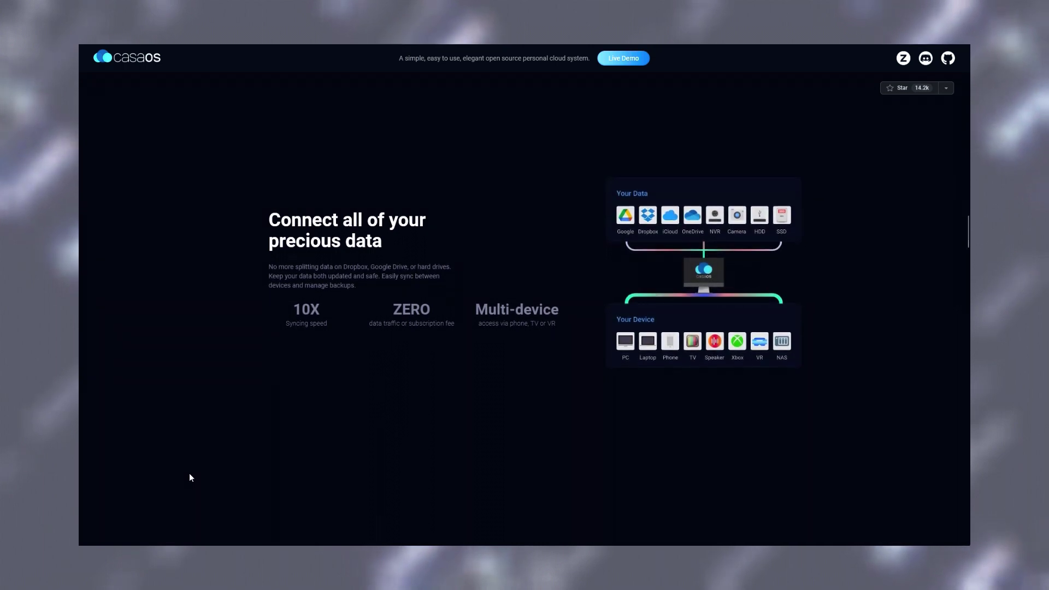
{"action": "scroll", "coordinate": [189, 473], "scroll_direction": "down", "scroll_amount": 1}
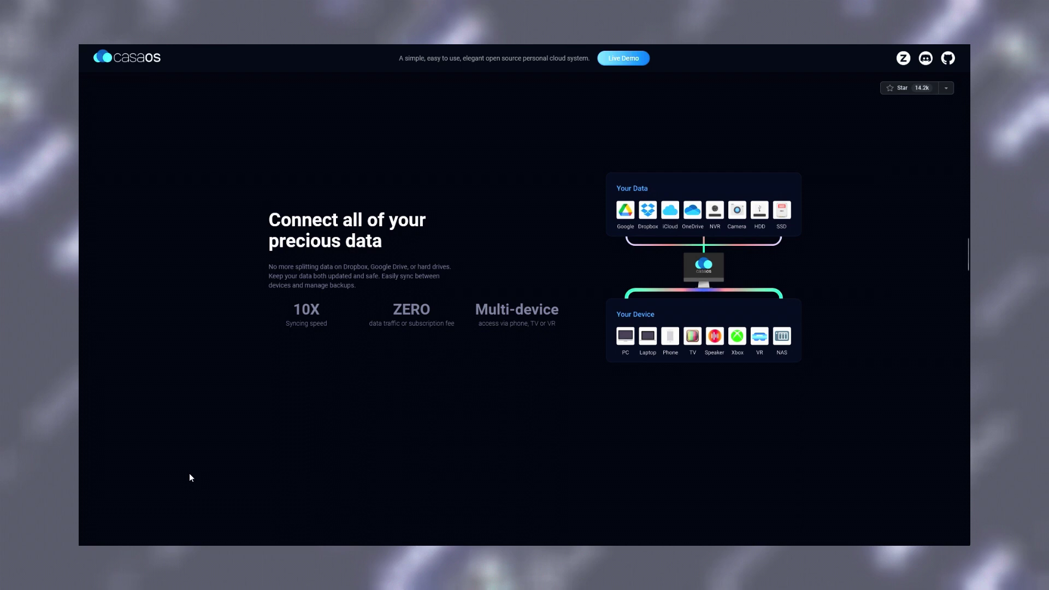
{"action": "scroll", "coordinate": [189, 473], "scroll_direction": "down", "scroll_amount": 2}
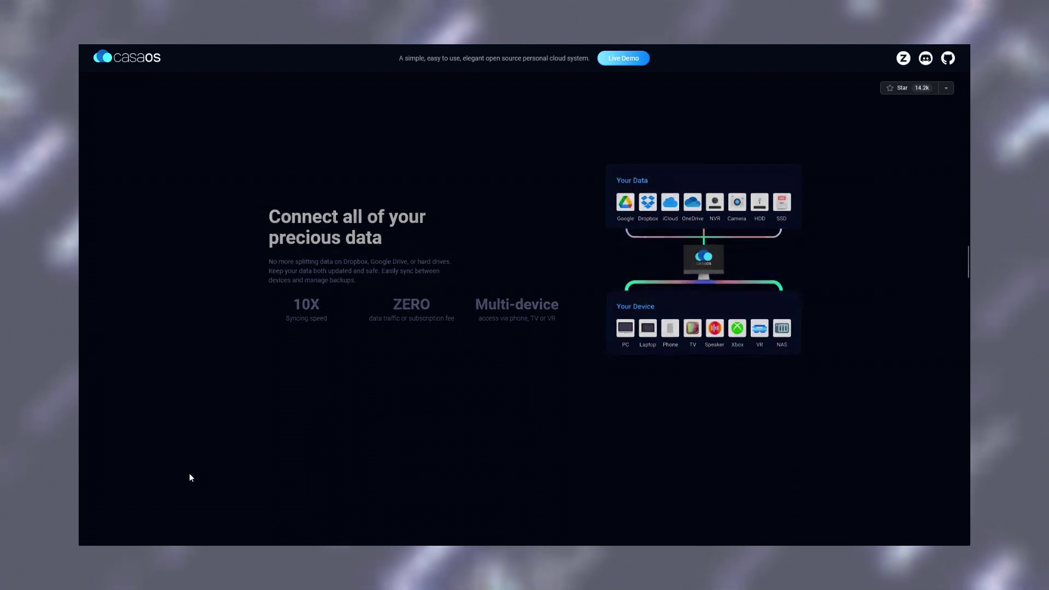
{"action": "scroll", "coordinate": [189, 473], "scroll_direction": "down", "scroll_amount": 1}
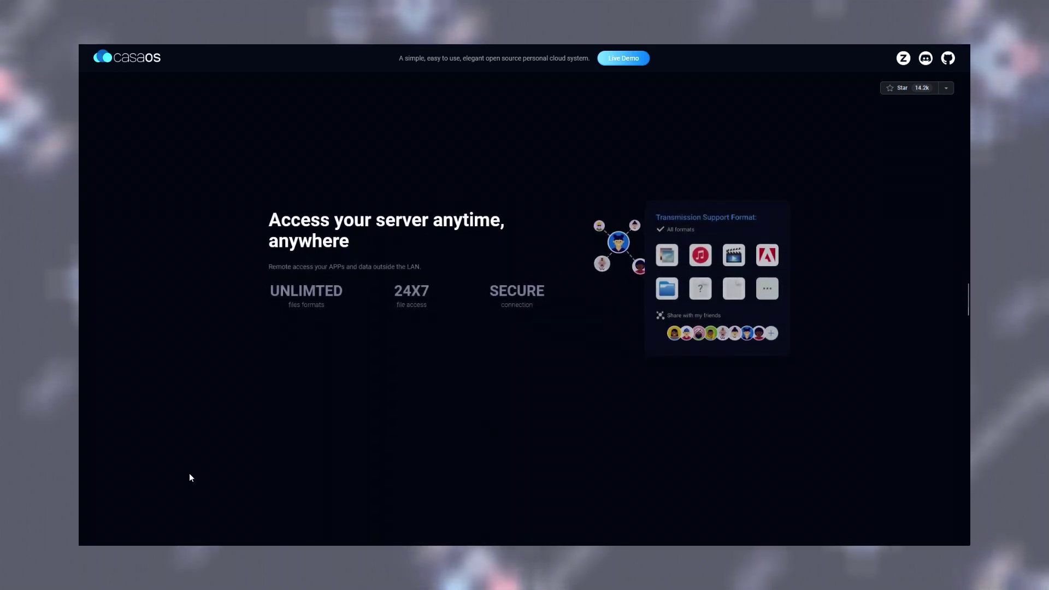
{"action": "scroll", "coordinate": [190, 474], "scroll_direction": "down", "scroll_amount": 3}
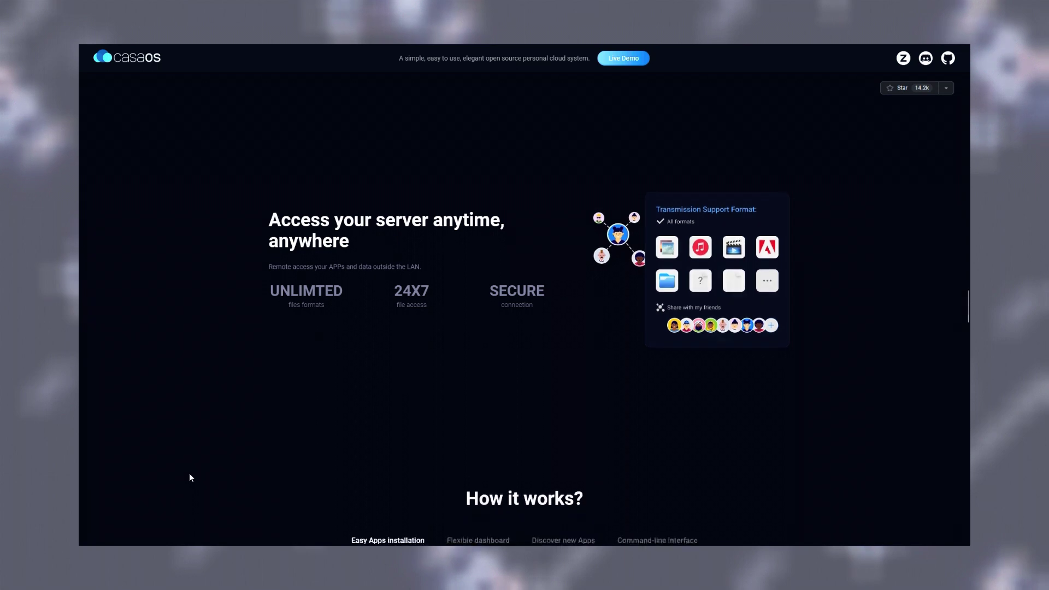
{"action": "scroll", "coordinate": [189, 473], "scroll_direction": "down", "scroll_amount": 2}
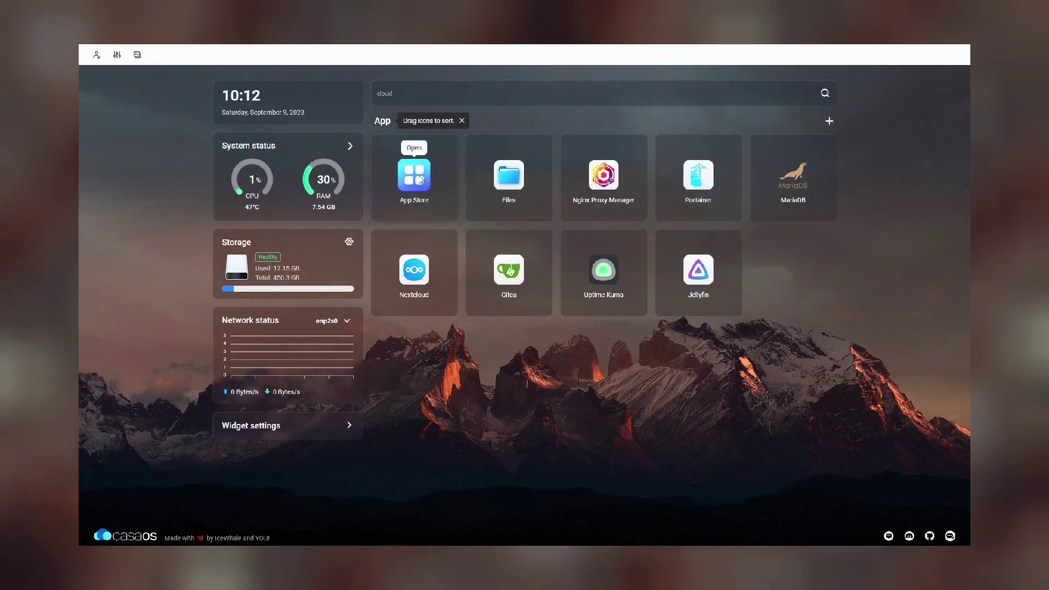
Step: Search the App Store for 'clou' and open the Cloudflared app's details
{"action": "left_click", "coordinate": [412, 171]}
{"action": "type", "text": "cloud"}
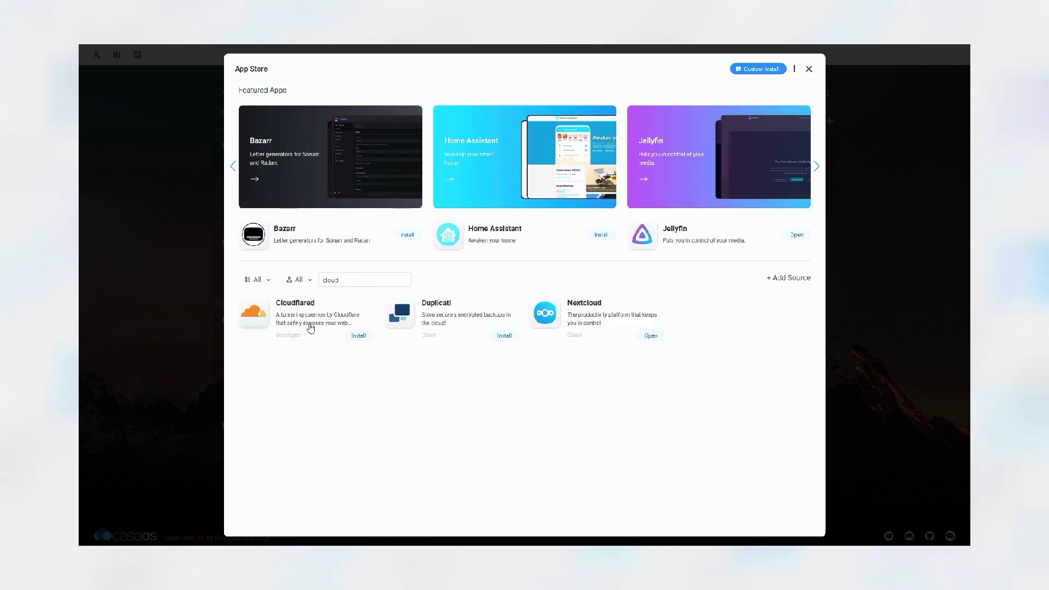
{"action": "left_click", "coordinate": [315, 310]}
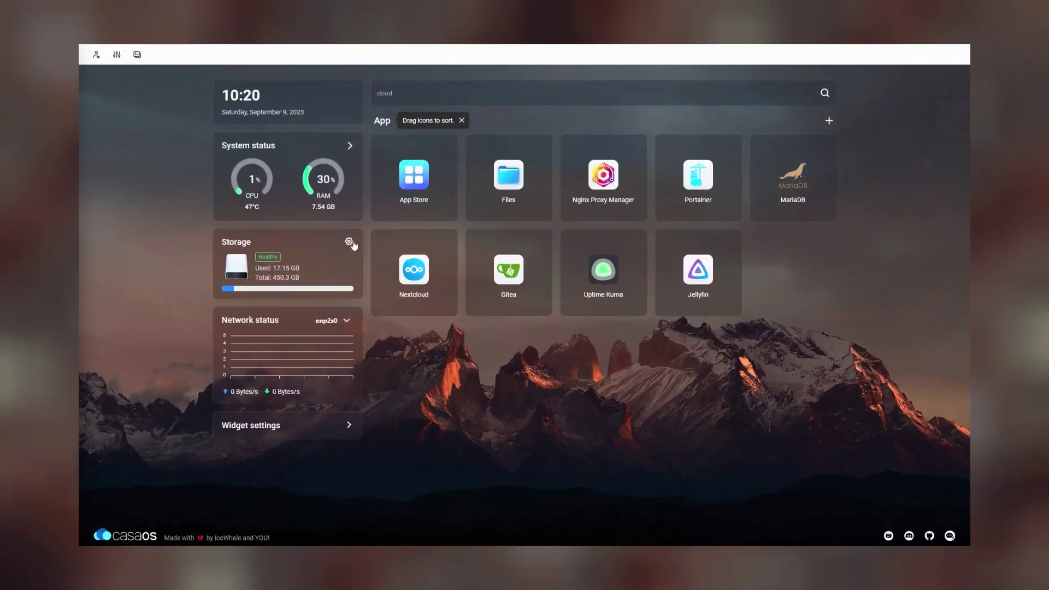
Step: In the Storage Manager, inspect the sda1 storage, view the sda and sdb drives, then return to Storage
{"action": "left_click", "coordinate": [349, 242]}
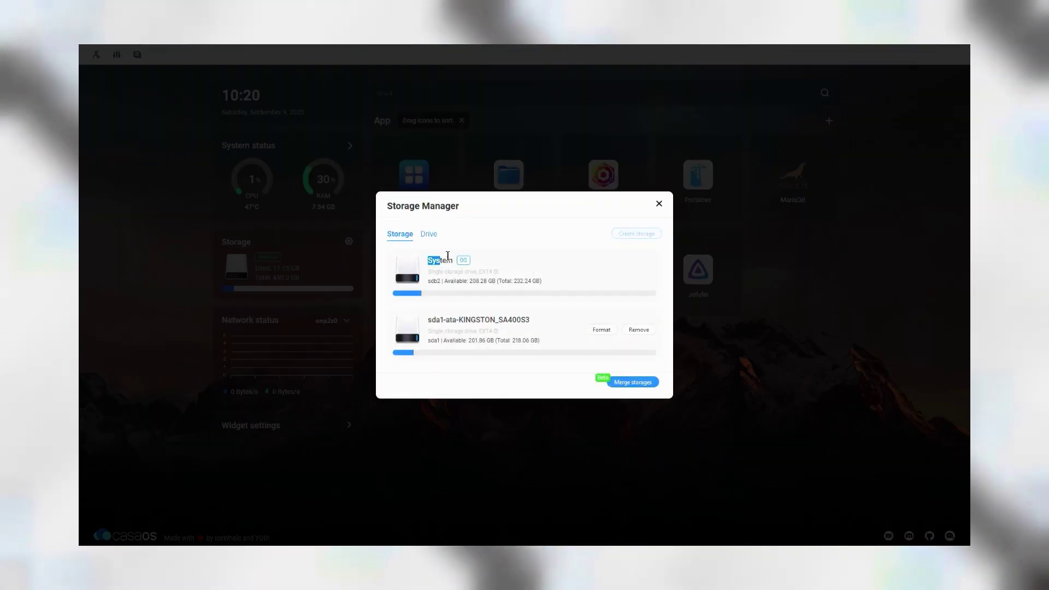
{"action": "left_click_drag", "start_coordinate": [428, 327], "coordinate": [529, 320]}
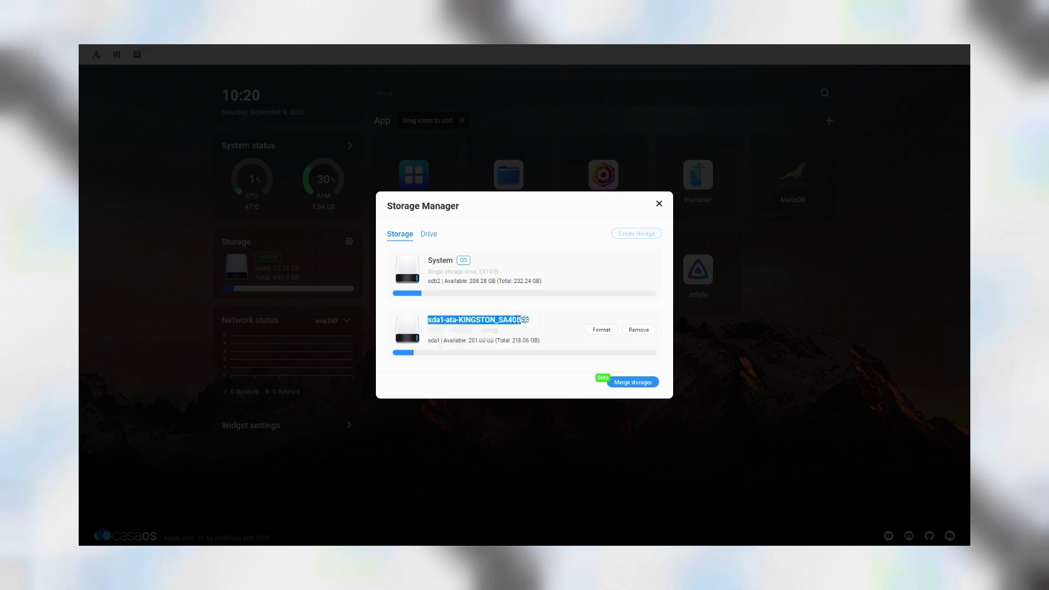
{"action": "left_click", "coordinate": [428, 234]}
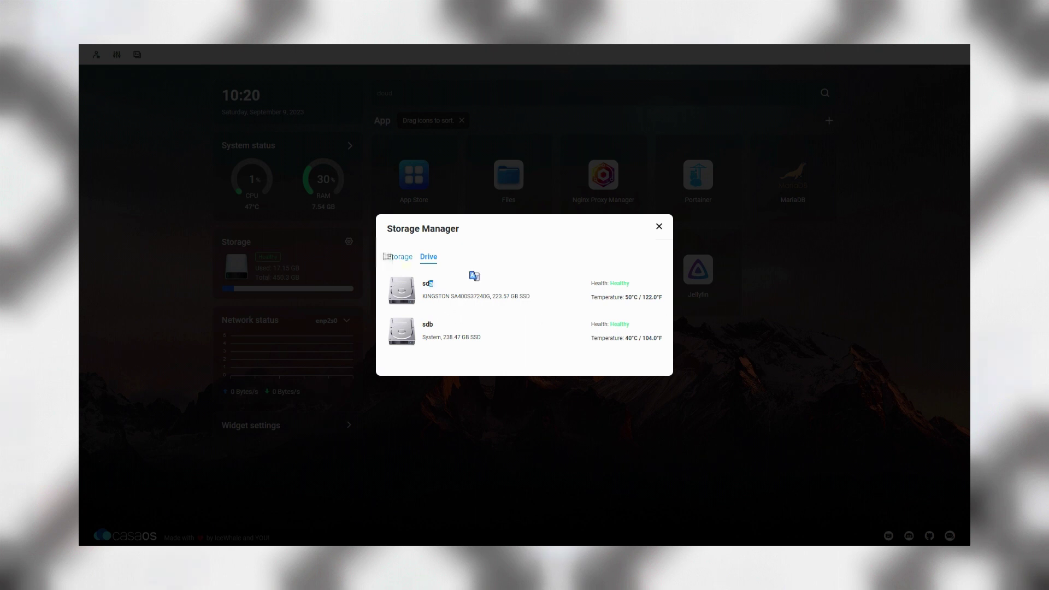
{"action": "left_click", "coordinate": [397, 258]}
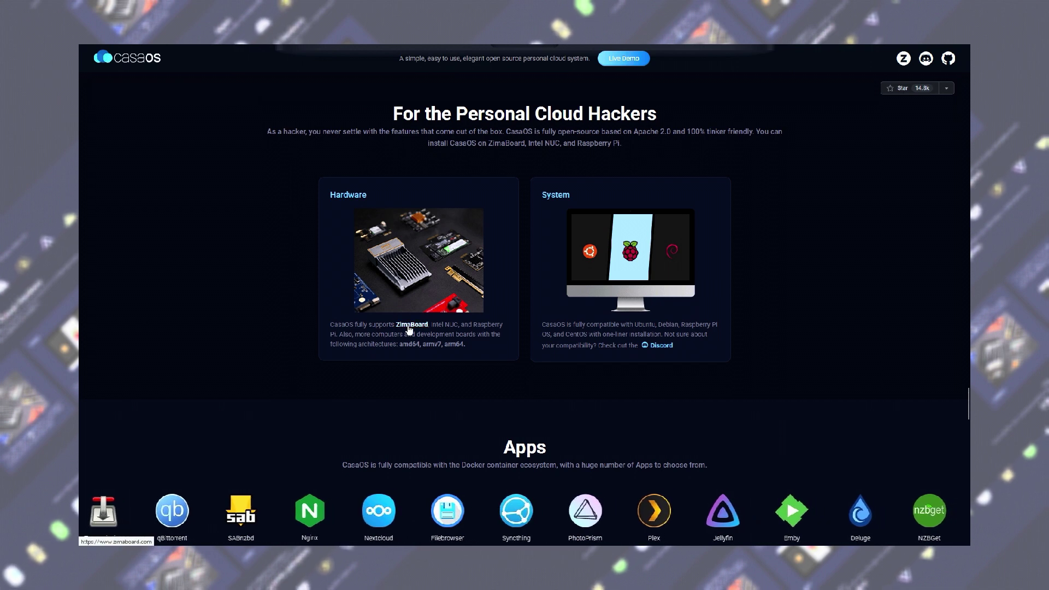
Step: Highlight the supported-hardware text in the Hardware card and follow the ZimaBoard link
{"action": "left_click_drag", "start_coordinate": [495, 325], "coordinate": [432, 325]}
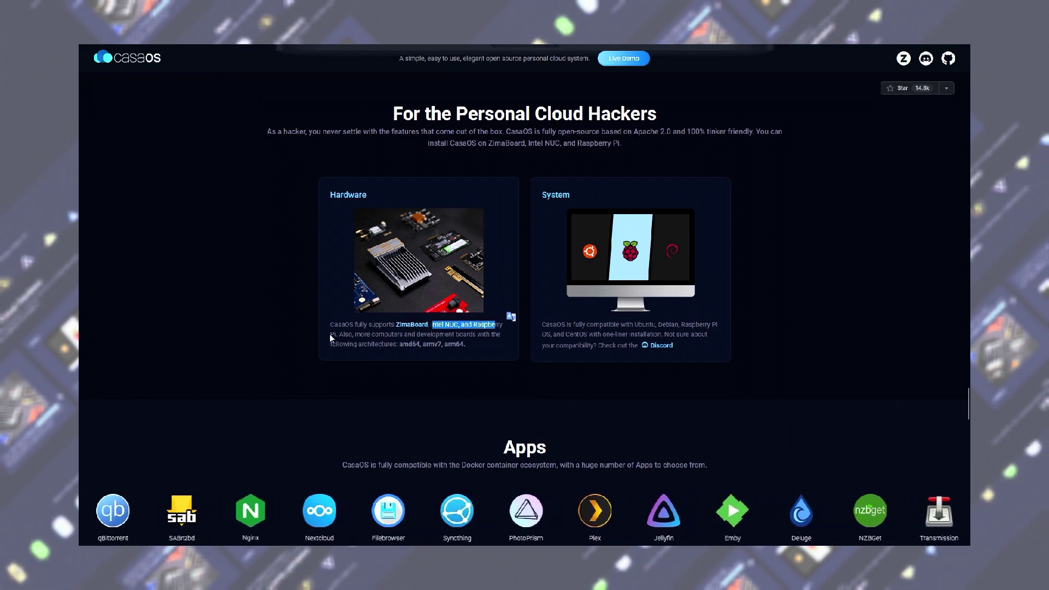
{"action": "left_click_drag", "start_coordinate": [331, 336], "coordinate": [388, 335]}
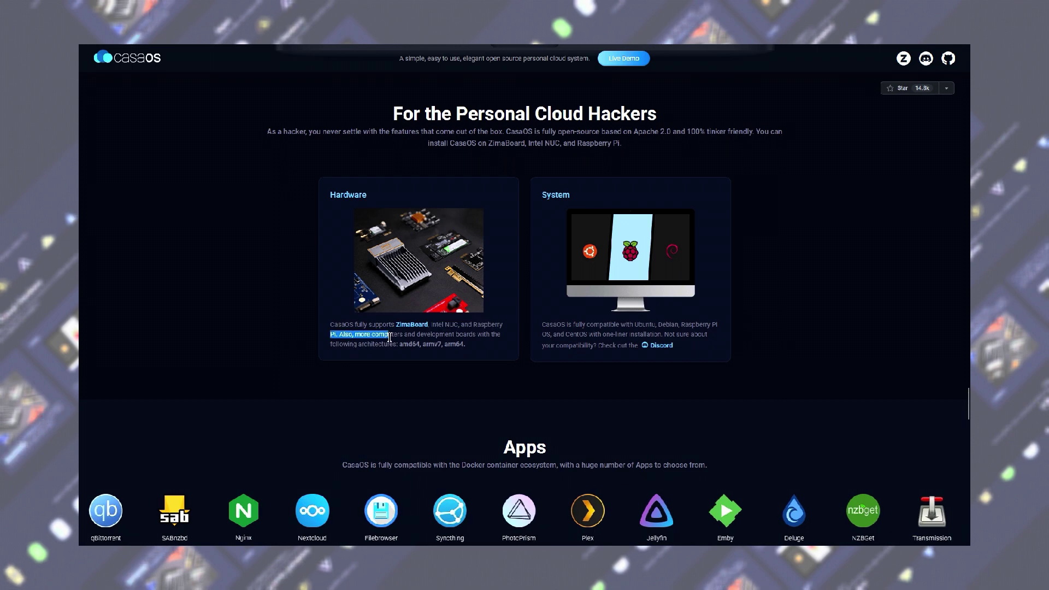
{"action": "left_click", "coordinate": [418, 327]}
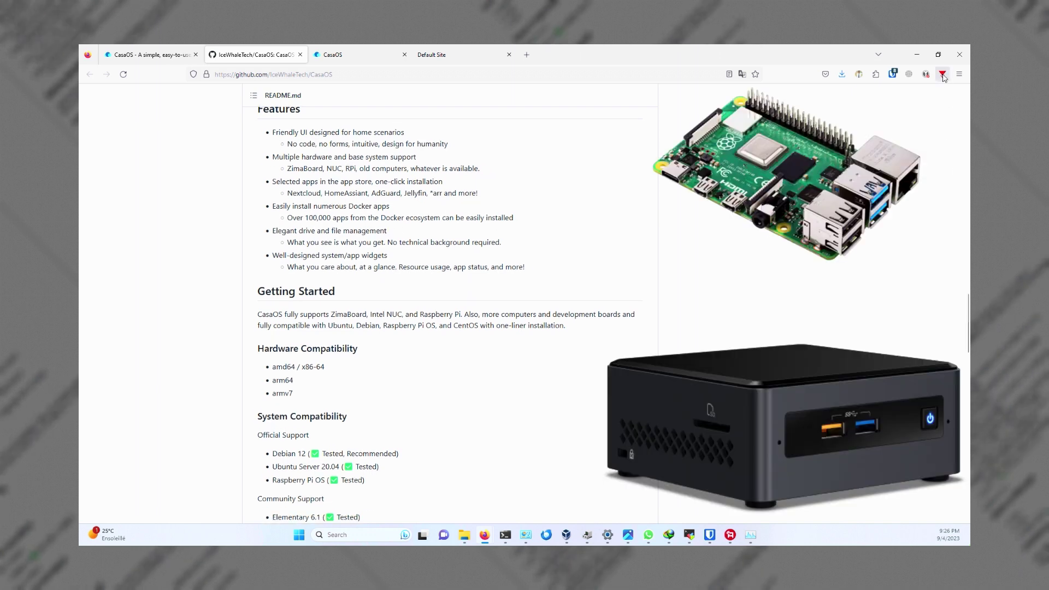
Step: Page down the CasaOS README to the system compatibility list and Quick Setup curl command
{"action": "key", "text": "Down"}
{"action": "key", "text": "Down"}
{"action": "key", "text": "Down"}
{"action": "key", "text": "Down"}
{"action": "key", "text": "Down"}
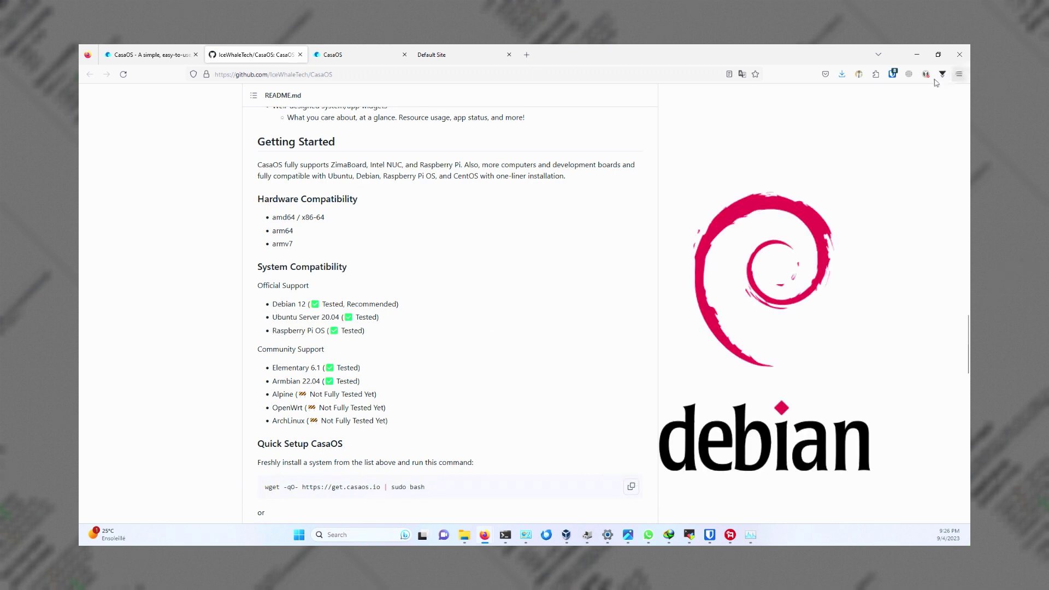
{"action": "key", "text": "Down"}
{"action": "key", "text": "Down"}
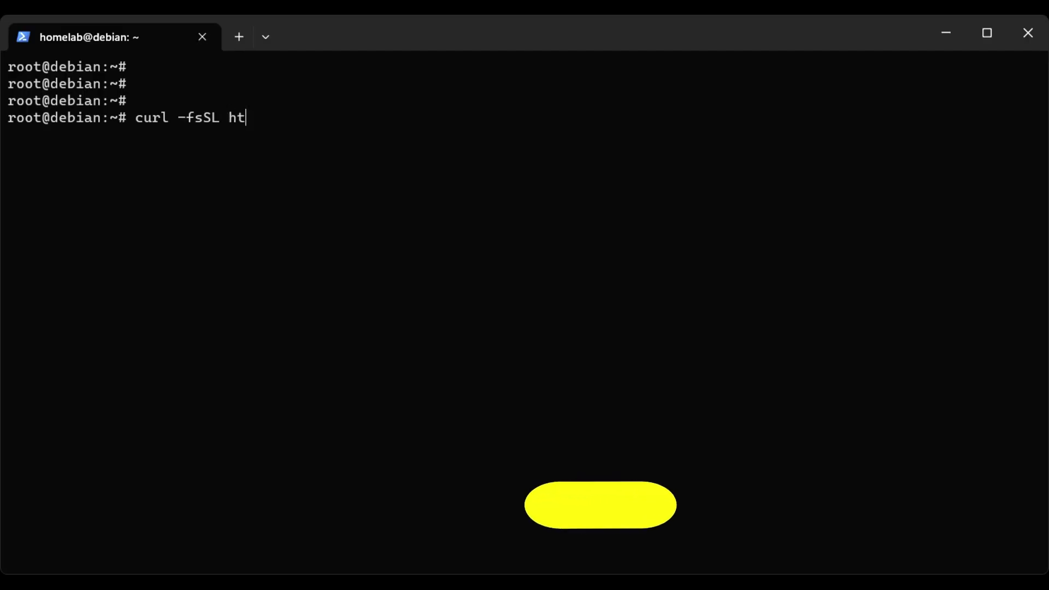
{"action": "type", "text": "tps://get.casaos.io | bash"}
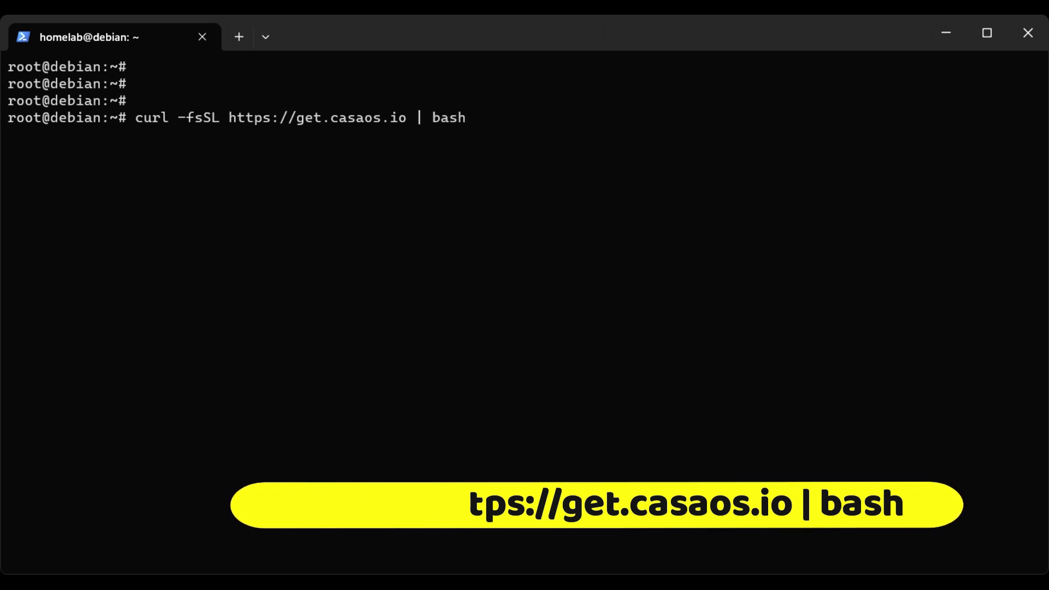
{"action": "key", "text": "Return"}
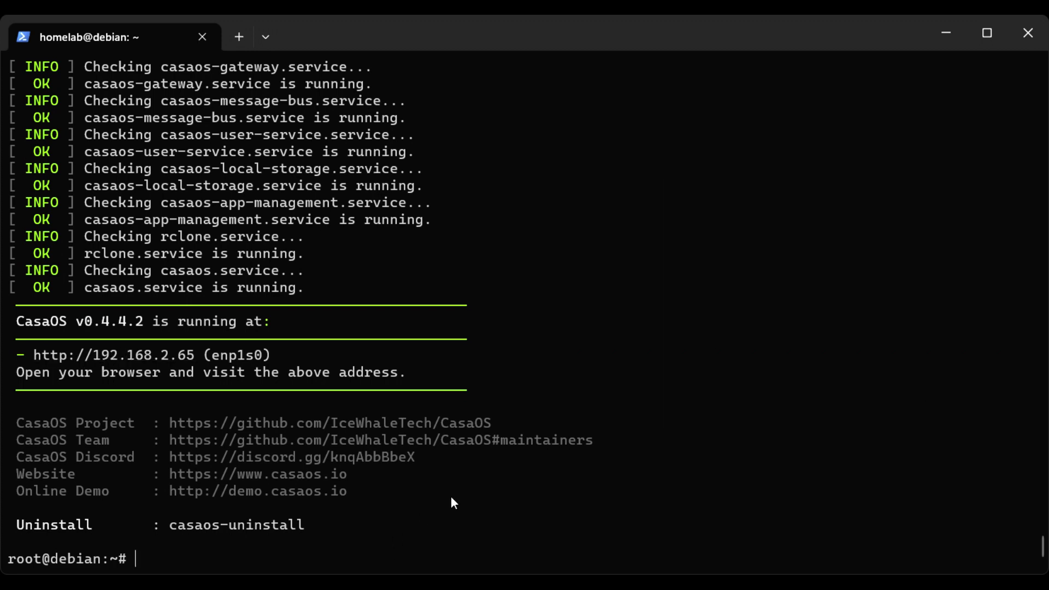
{"action": "key", "text": "Return"}
{"action": "key", "text": "Return"}
{"action": "key", "text": "Return"}
{"action": "key", "text": "Return"}
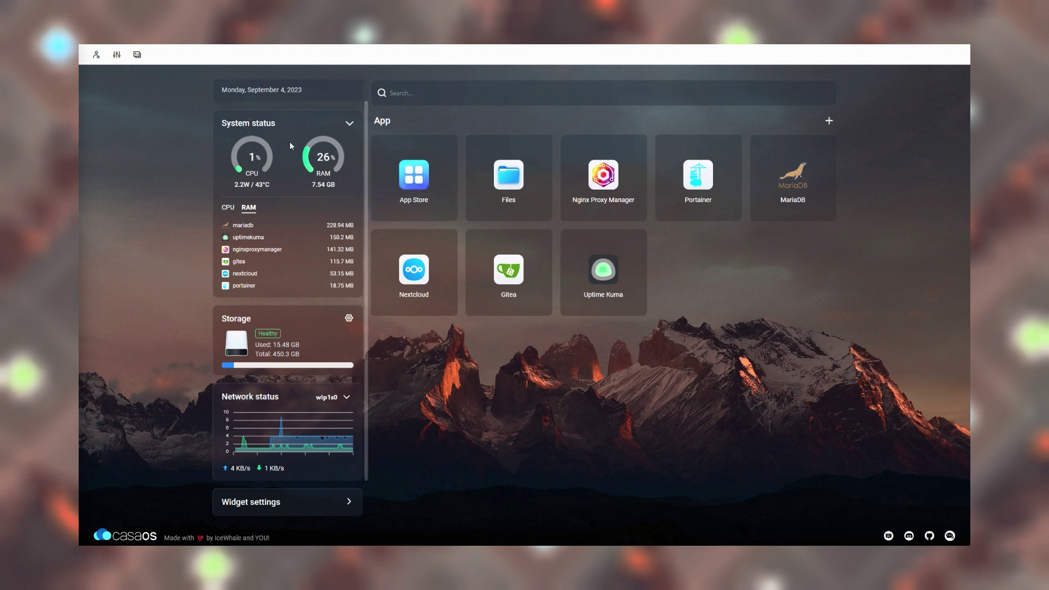
Step: Expand the system status widget to show each app's CPU then RAM usage, then open Storage Manager
{"action": "left_click", "coordinate": [350, 125]}
{"action": "left_click", "coordinate": [350, 125]}
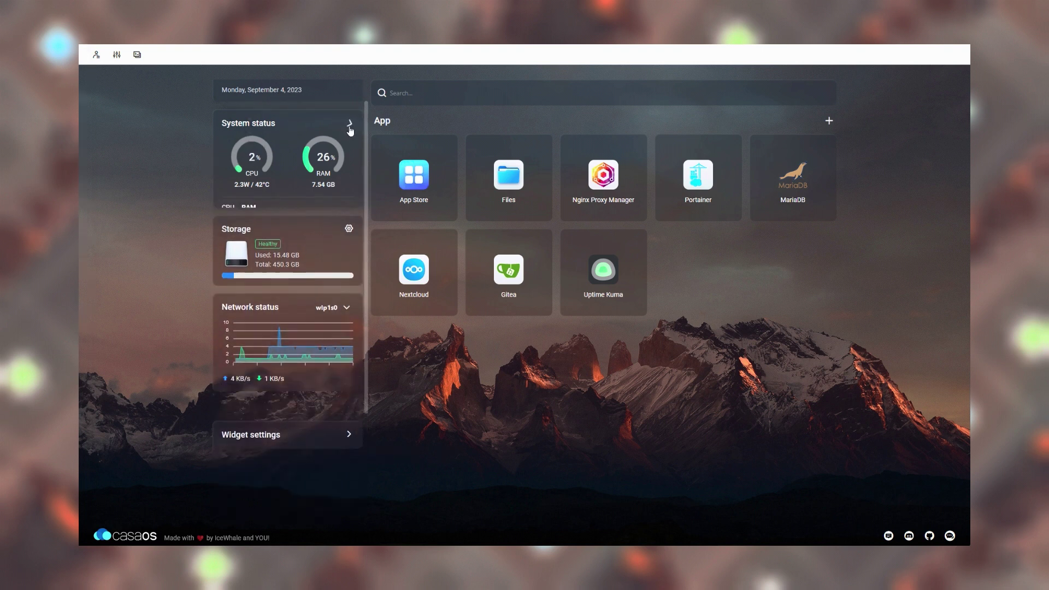
{"action": "left_click", "coordinate": [228, 207]}
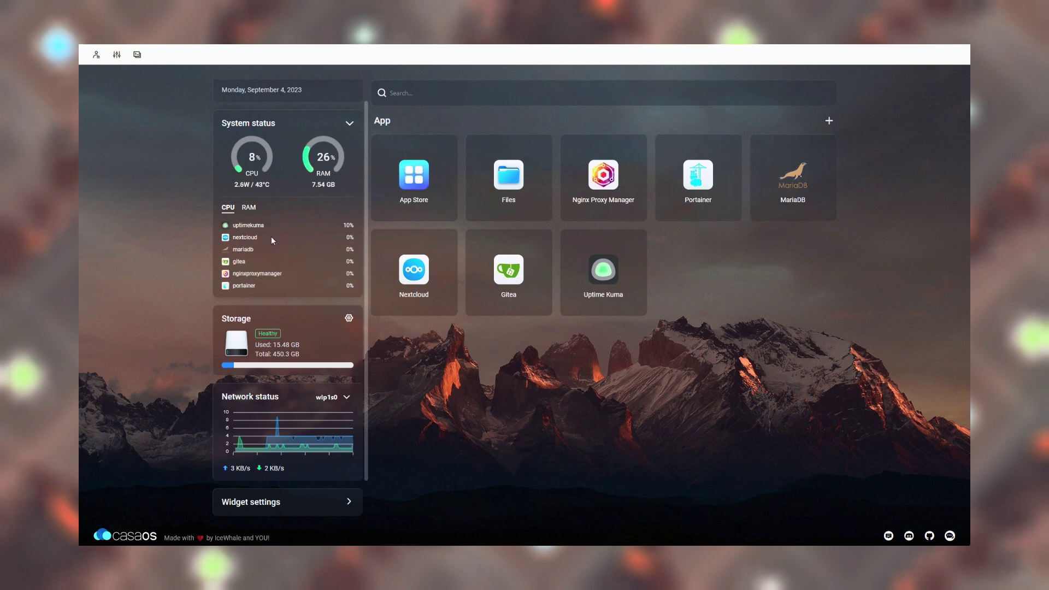
{"action": "left_click", "coordinate": [249, 208]}
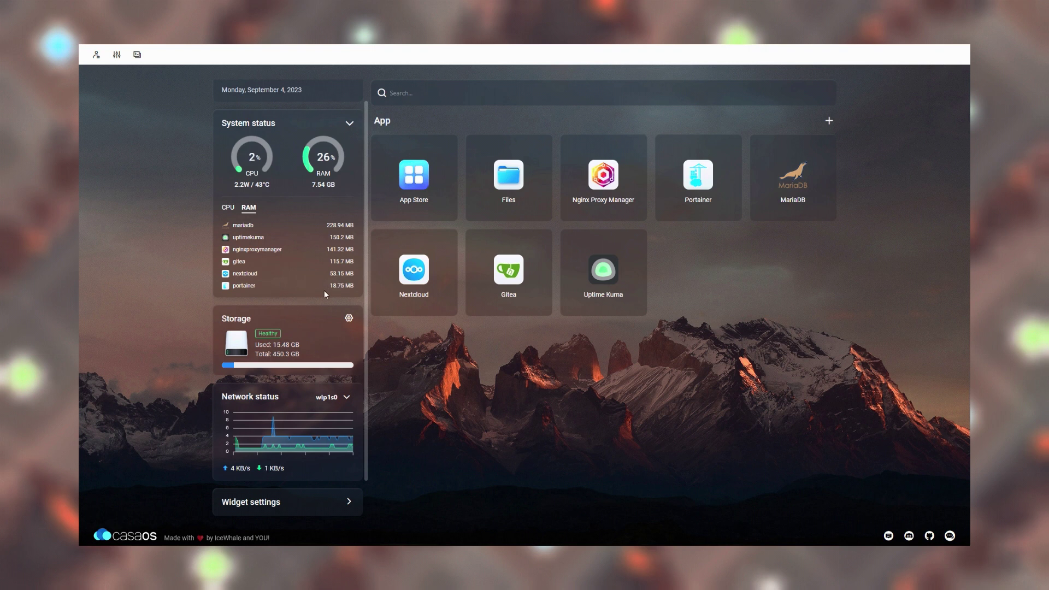
{"action": "left_click", "coordinate": [349, 319]}
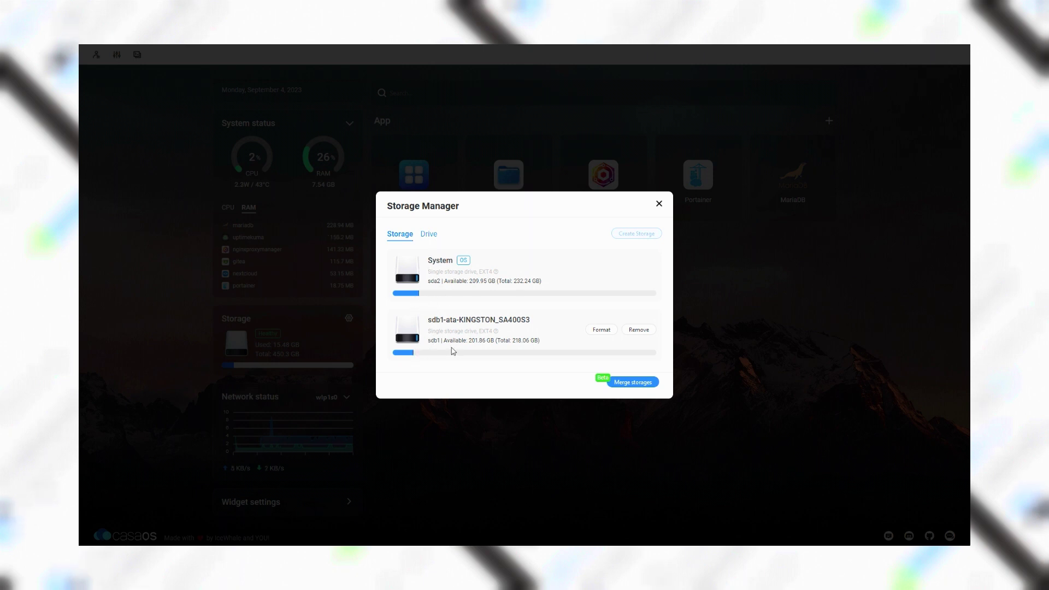
{"action": "left_click", "coordinate": [429, 234]}
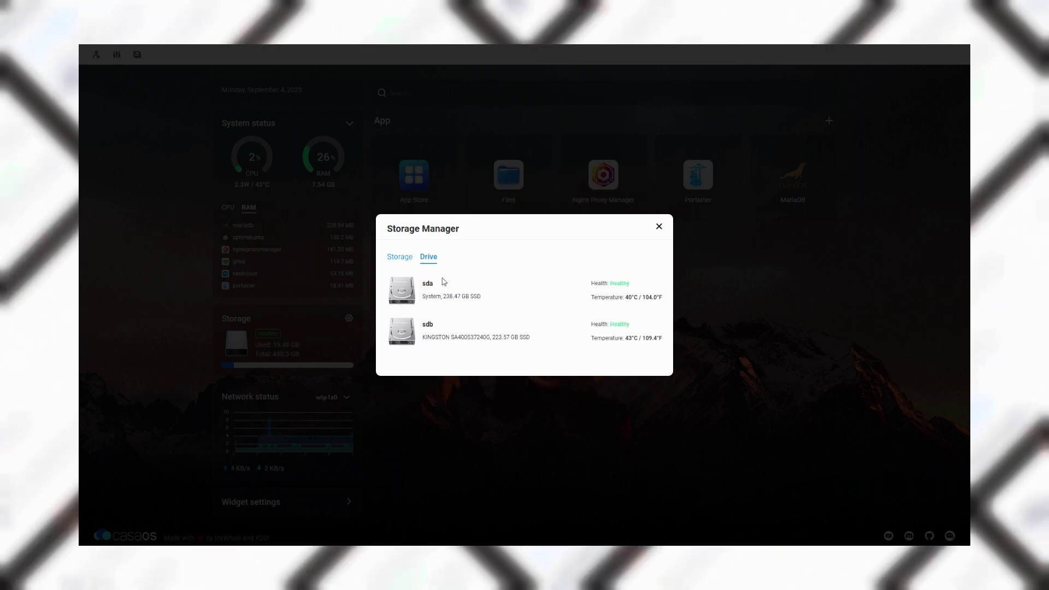
{"action": "left_click", "coordinate": [400, 257]}
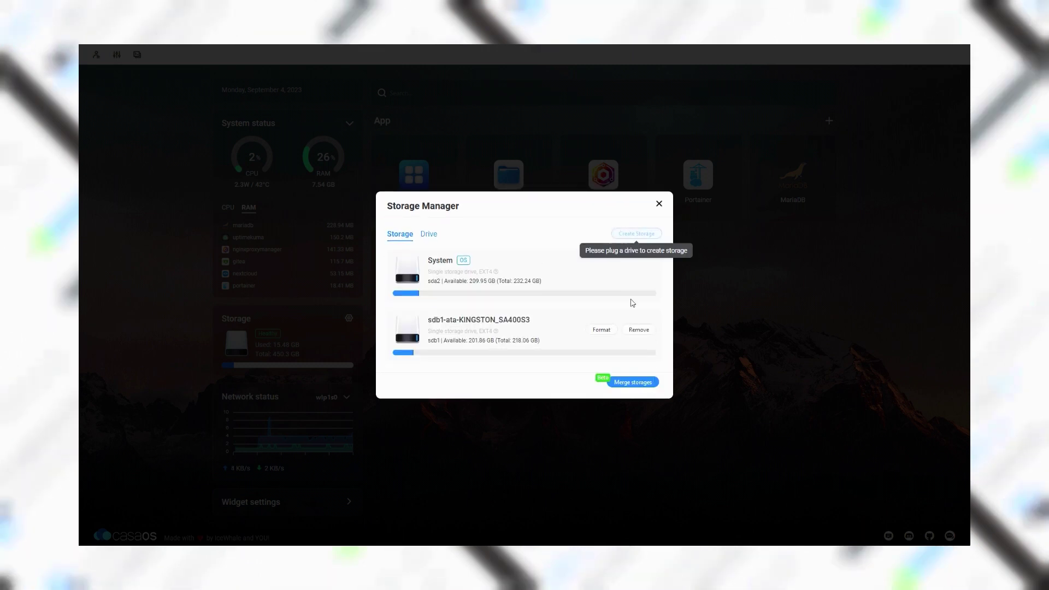
{"action": "left_click", "coordinate": [659, 204]}
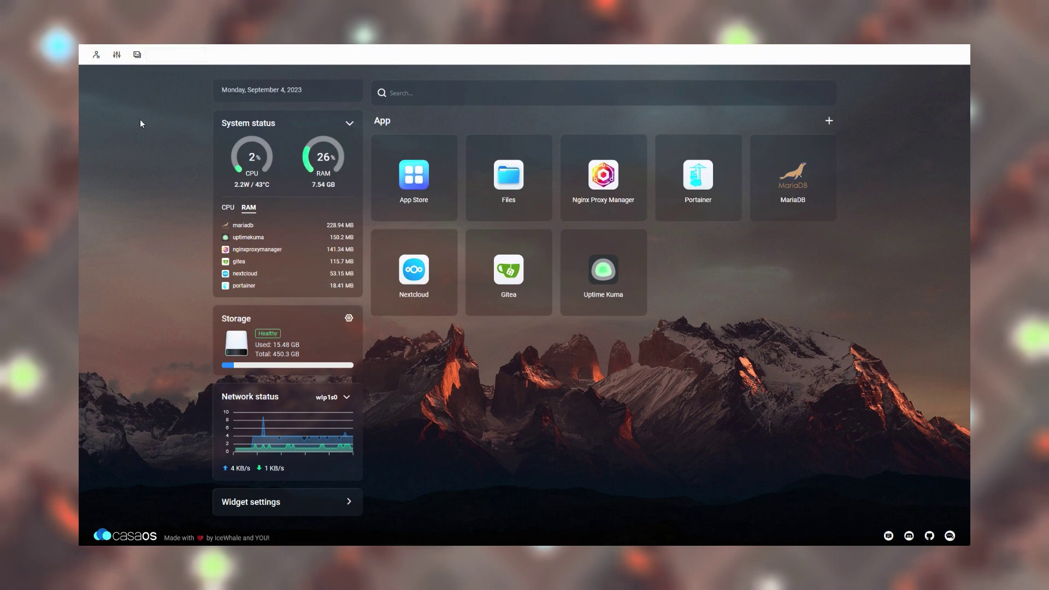
Step: Browse the App Store's featured carousel and app list, then install Jellyfin
{"action": "left_click", "coordinate": [137, 55]}
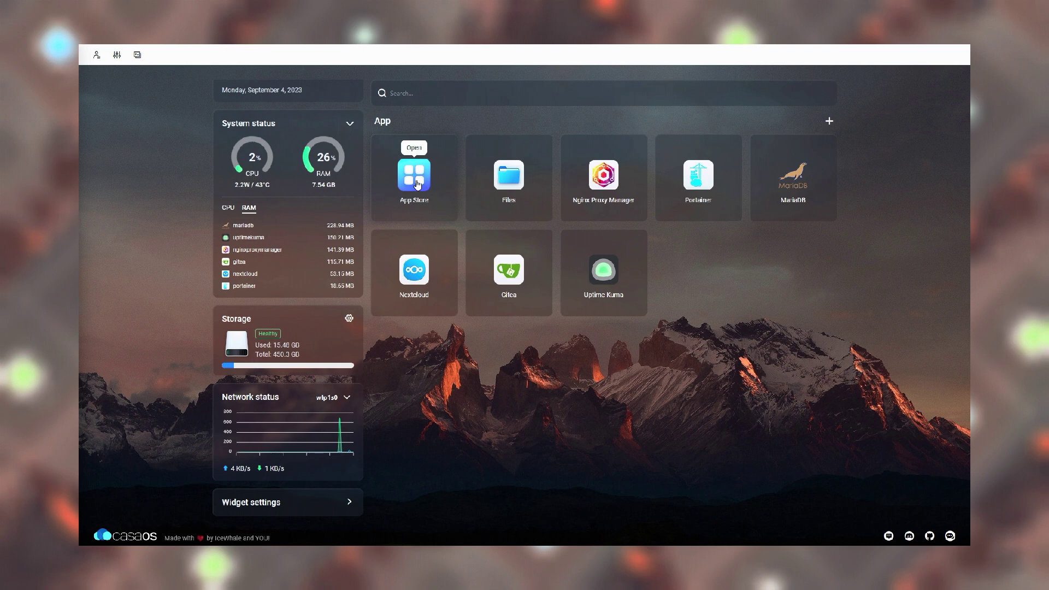
{"action": "left_click", "coordinate": [417, 184]}
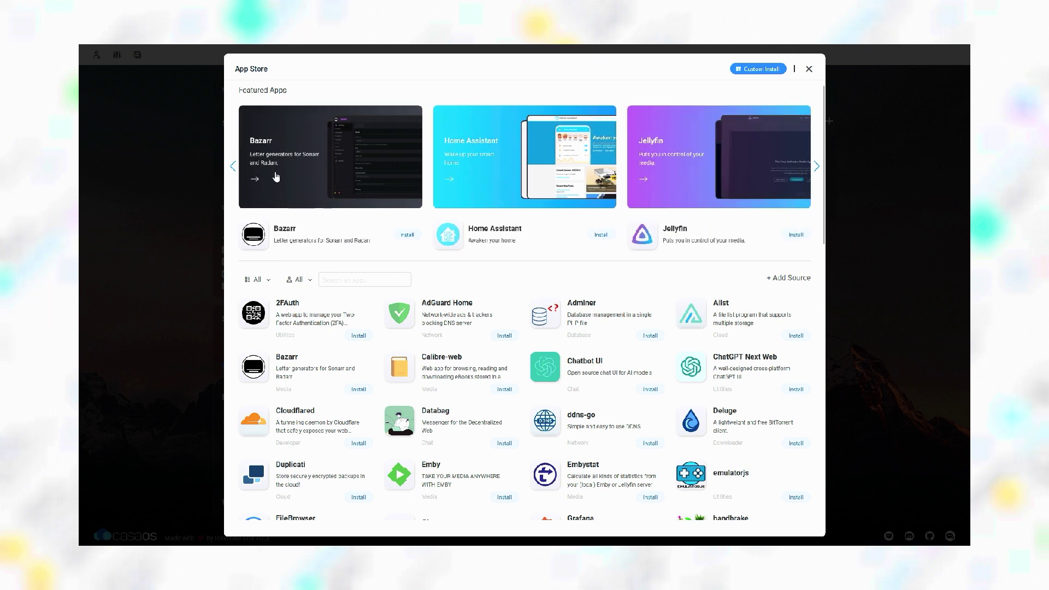
{"action": "left_click", "coordinate": [815, 166]}
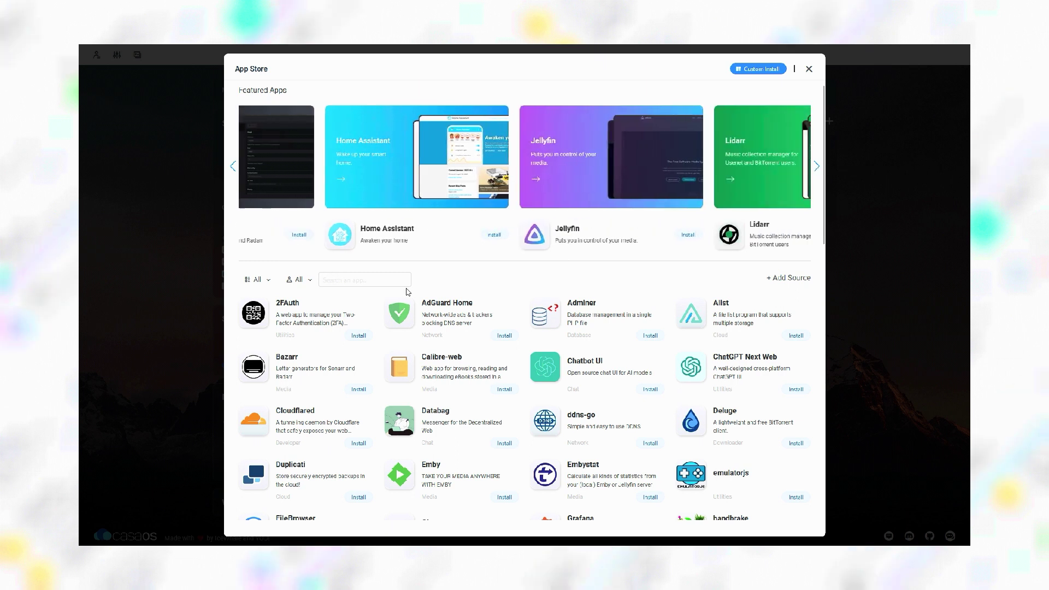
{"action": "scroll", "coordinate": [437, 289], "scroll_direction": "down", "scroll_amount": 1}
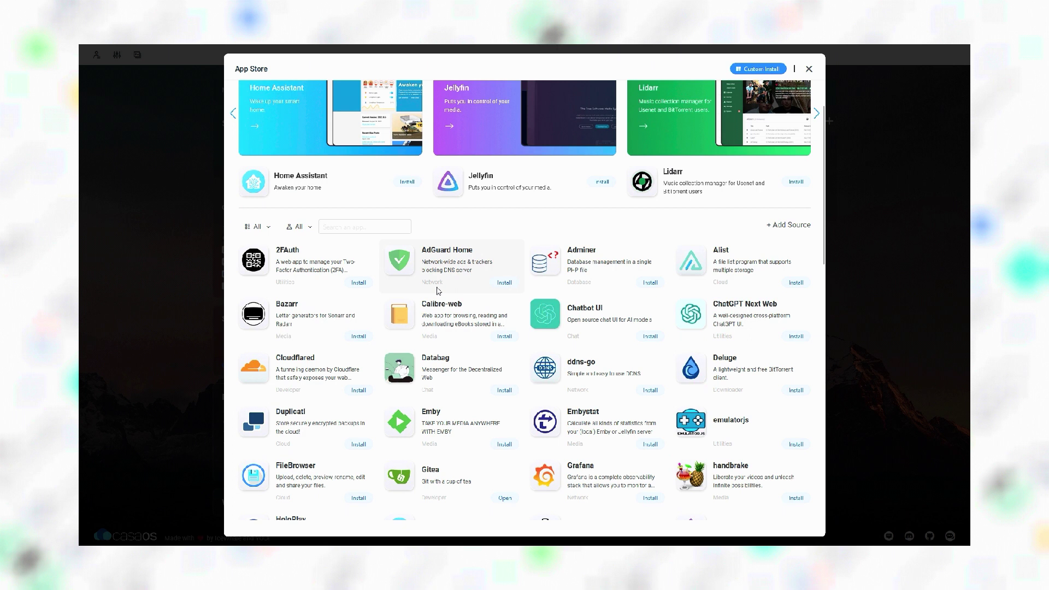
{"action": "scroll", "coordinate": [437, 290], "scroll_direction": "down", "scroll_amount": 1}
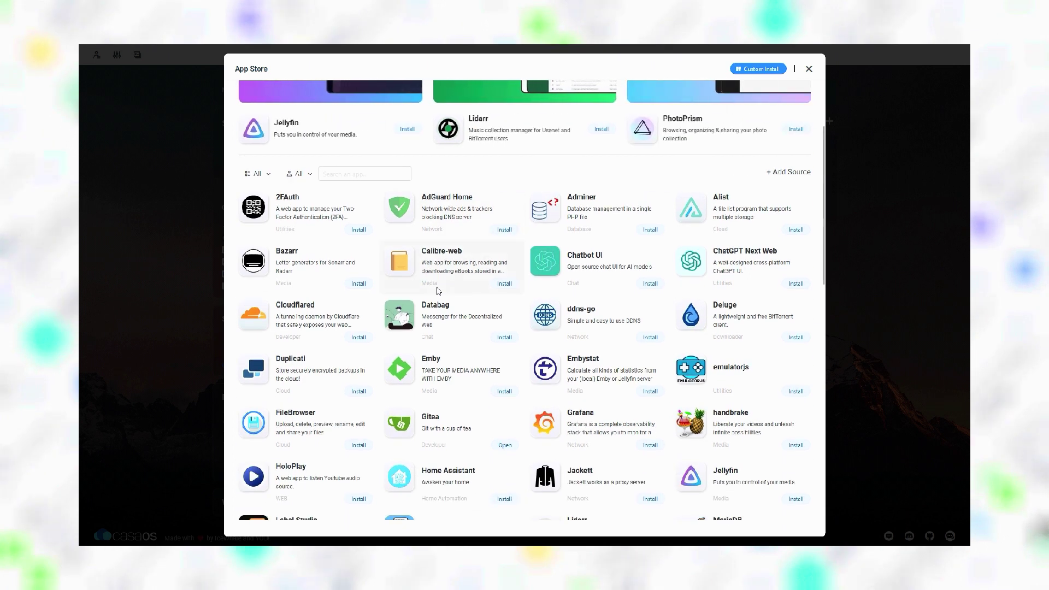
{"action": "scroll", "coordinate": [438, 292], "scroll_direction": "down", "scroll_amount": 1}
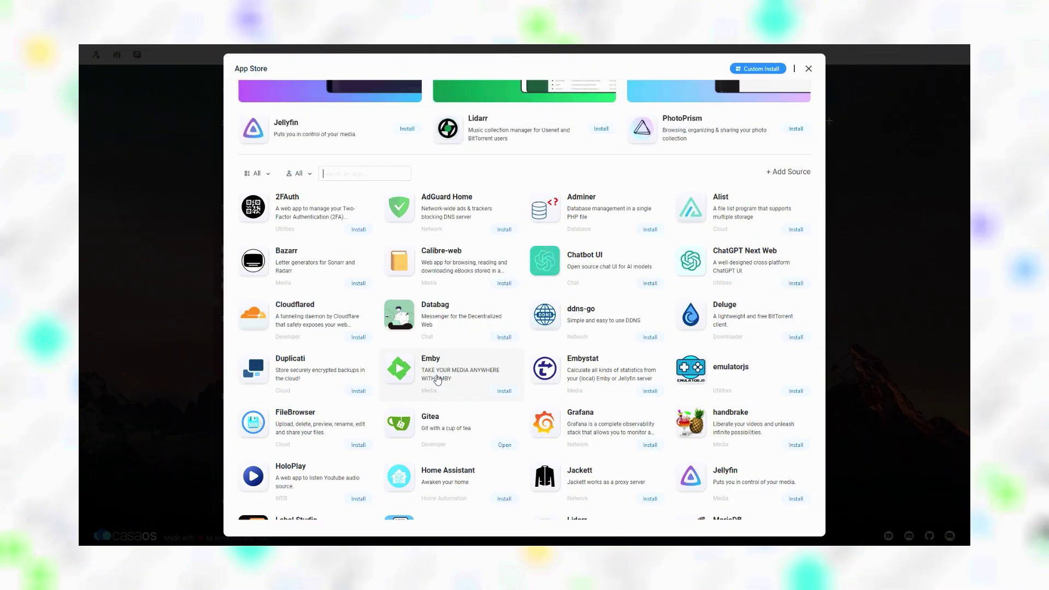
{"action": "scroll", "coordinate": [438, 381], "scroll_direction": "down", "scroll_amount": 1}
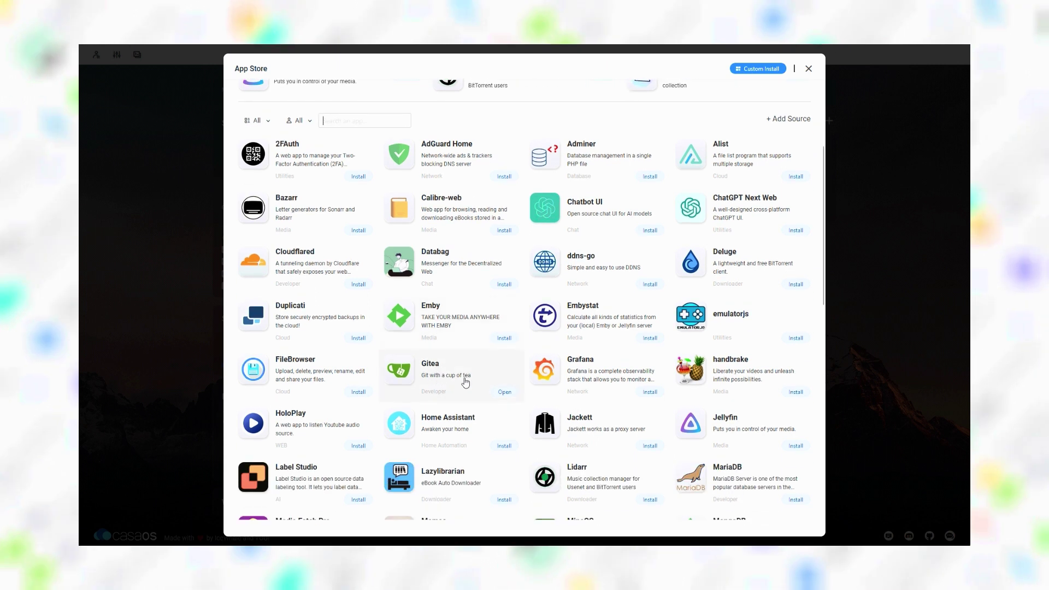
{"action": "left_click", "coordinate": [795, 500]}
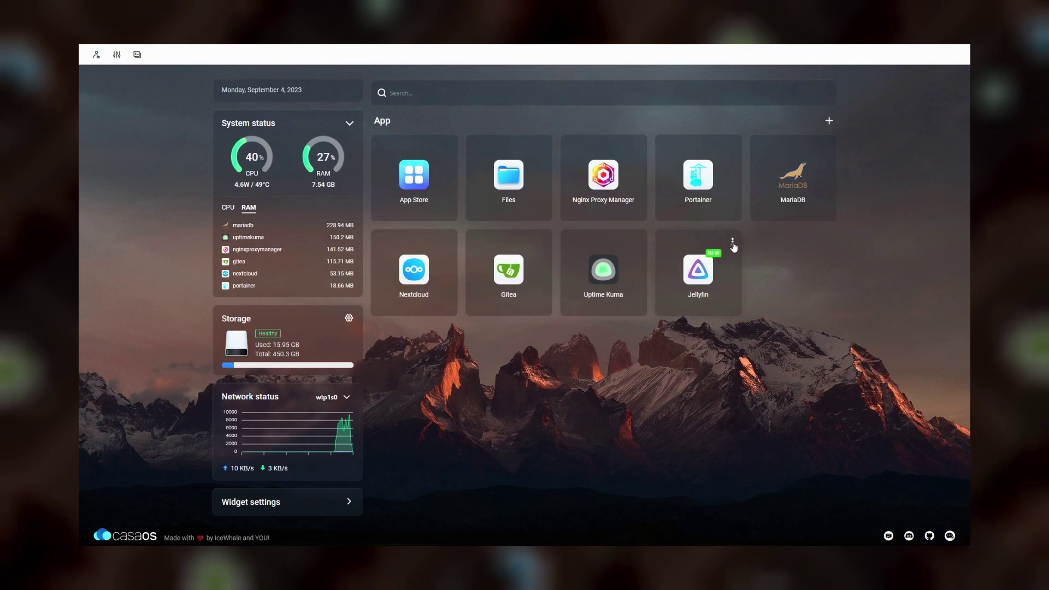
Step: Open the new Jellyfin tile's options, then open Files on the DATA folder
{"action": "left_click", "coordinate": [732, 242]}
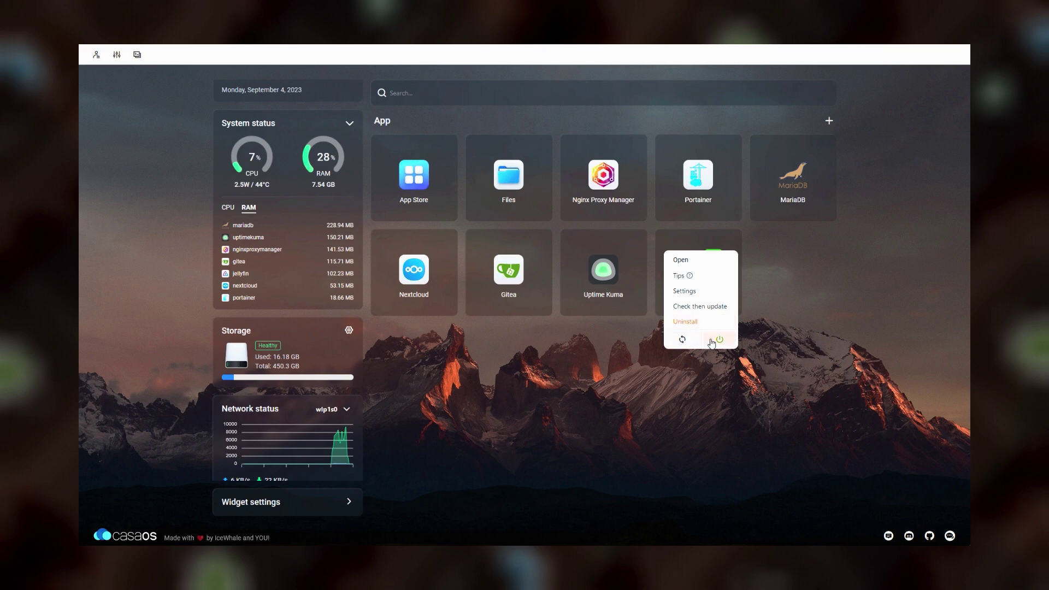
{"action": "left_click", "coordinate": [508, 175]}
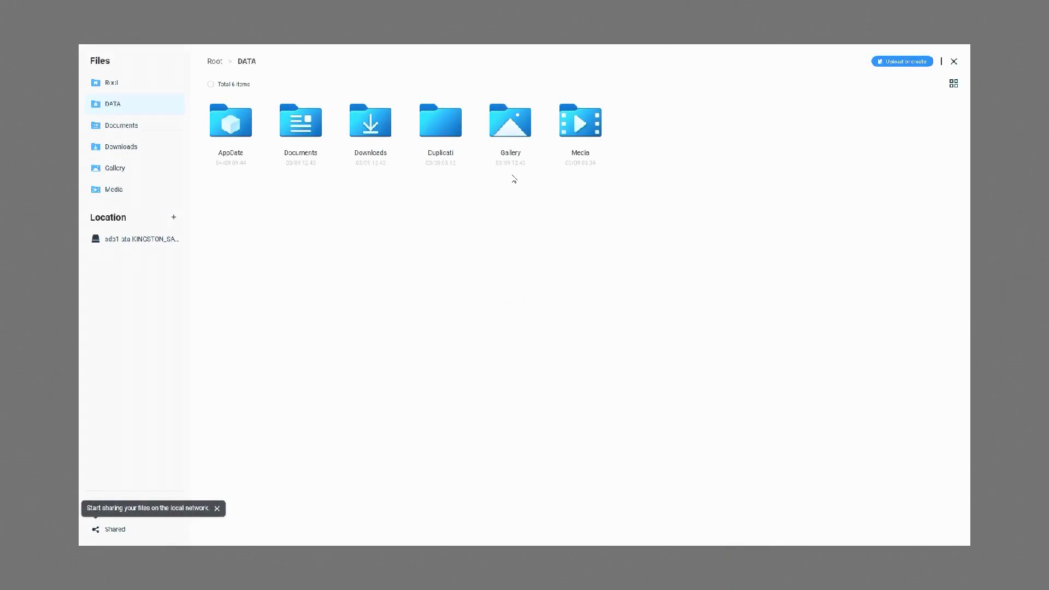
Step: Drill down from AppData through www, html and data into the Nextcloud user's files folder
{"action": "left_click", "coordinate": [241, 129]}
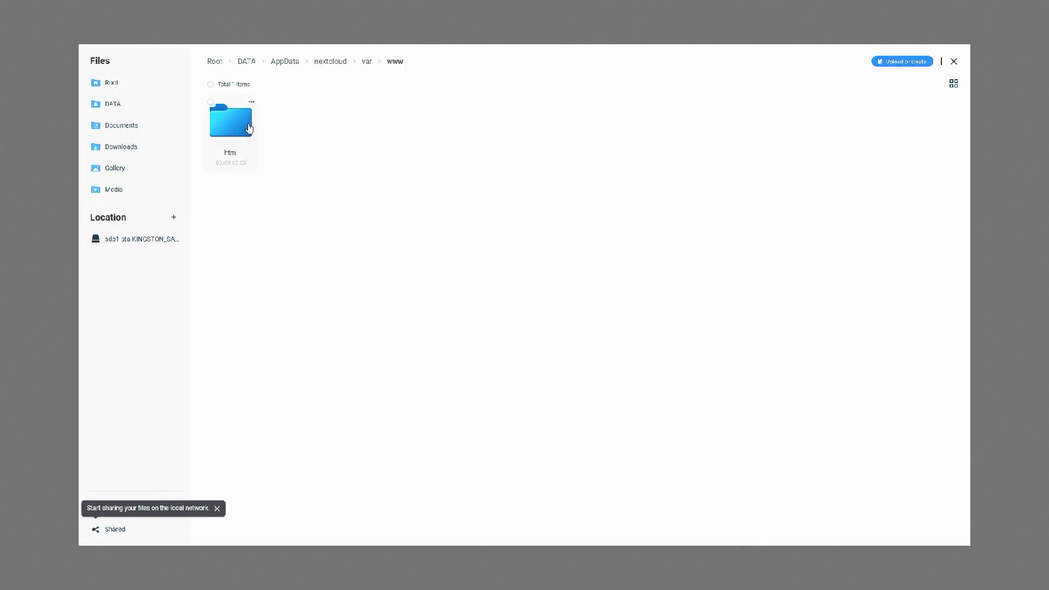
{"action": "double_click", "coordinate": [244, 132]}
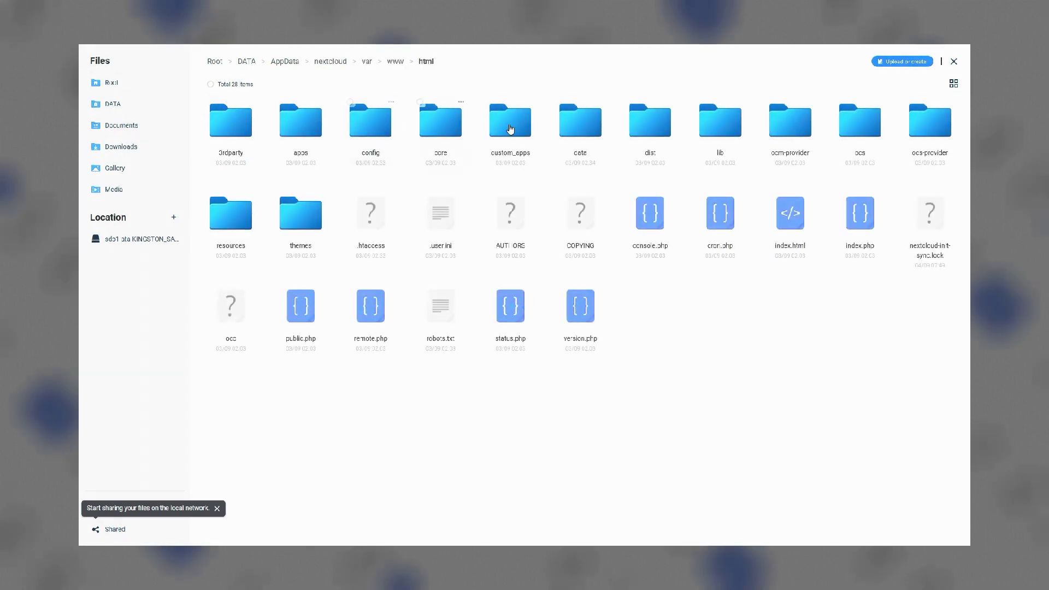
{"action": "double_click", "coordinate": [591, 134]}
{"action": "double_click", "coordinate": [301, 134]}
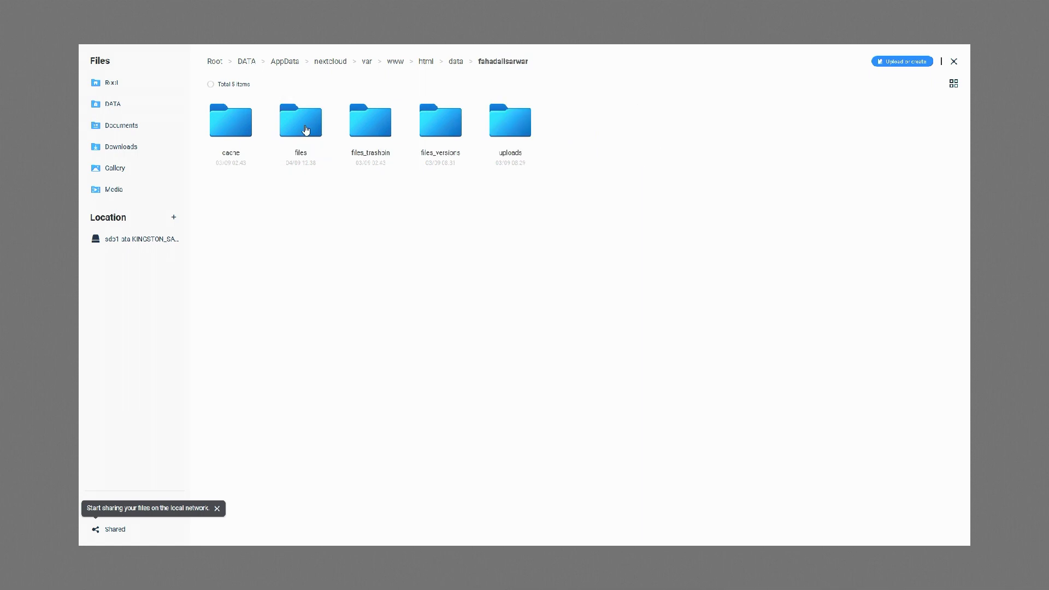
{"action": "double_click", "coordinate": [300, 120]}
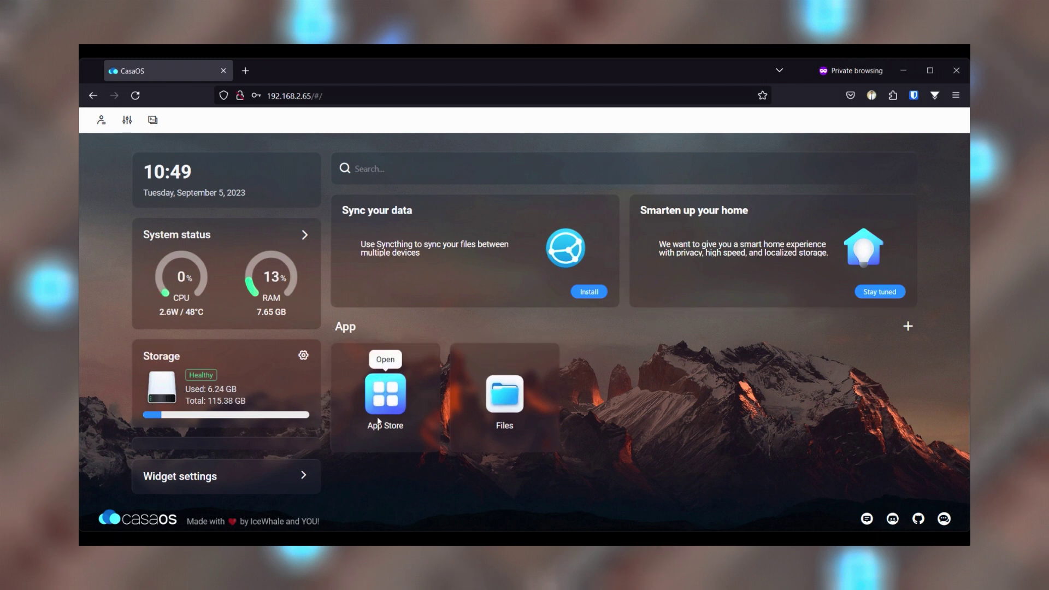
Step: Start an App Store custom install with image portainer/portainer-ce:2.18.4 and title portainer_01
{"action": "left_click", "coordinate": [395, 400]}
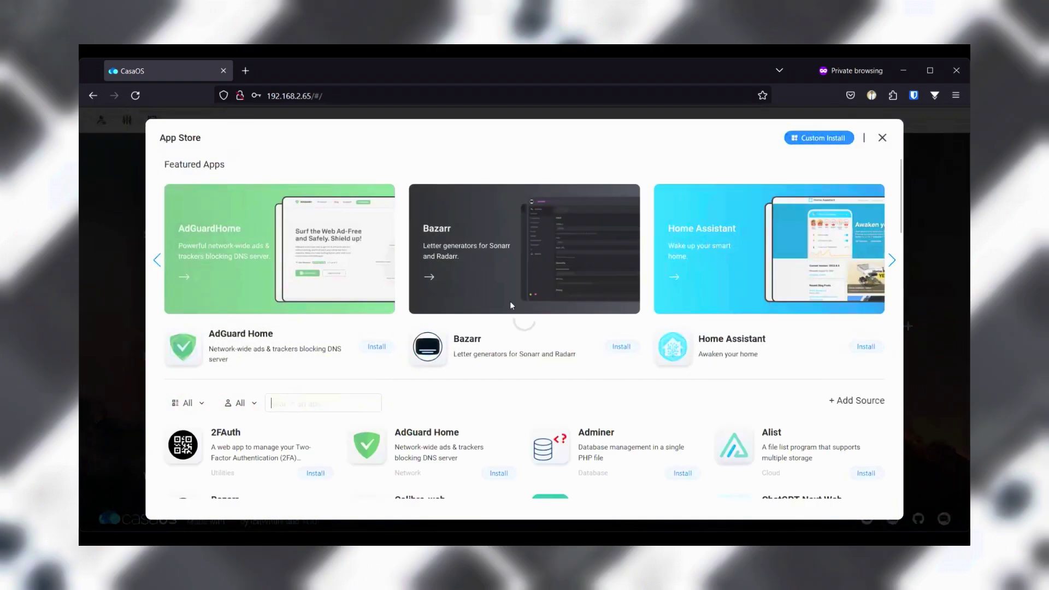
{"action": "left_click", "coordinate": [818, 138]}
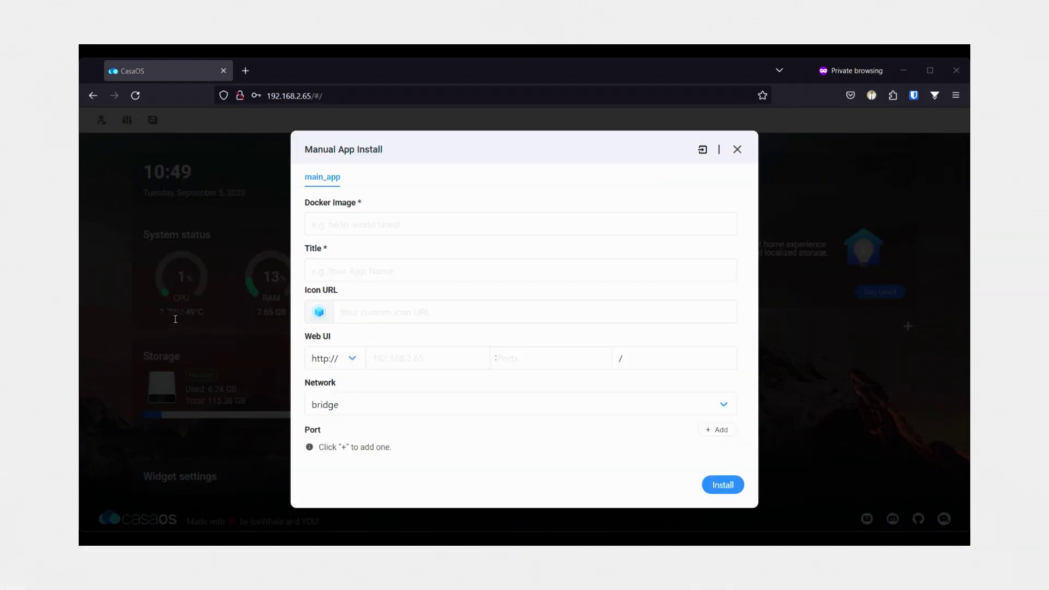
{"action": "left_click", "coordinate": [386, 223]}
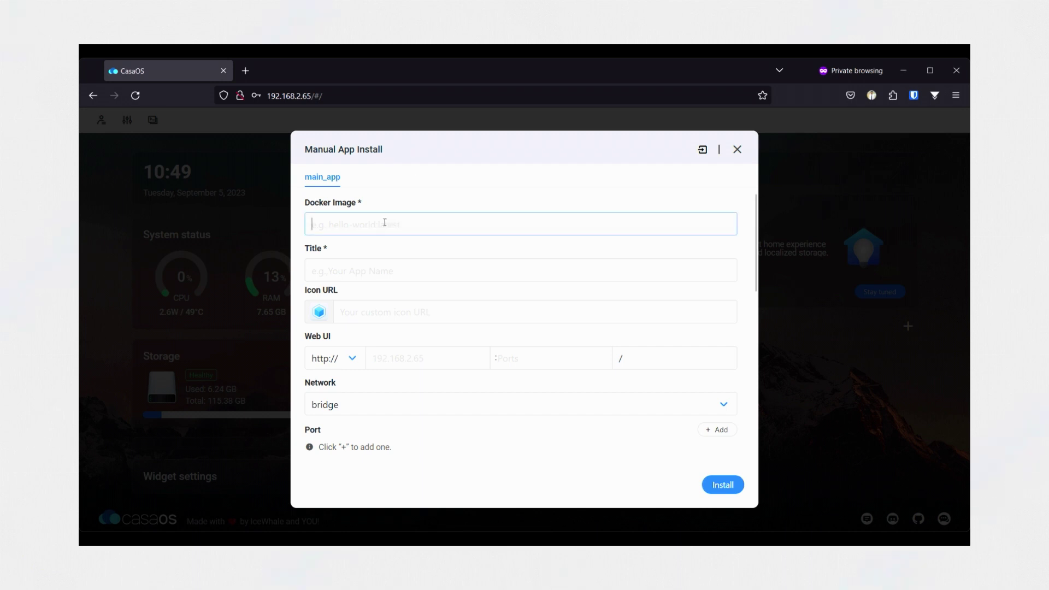
{"action": "type", "text": "portainer/portainer-ce:2.18.4"}
{"action": "key", "text": "Tab"}
{"action": "type", "text": "por"}
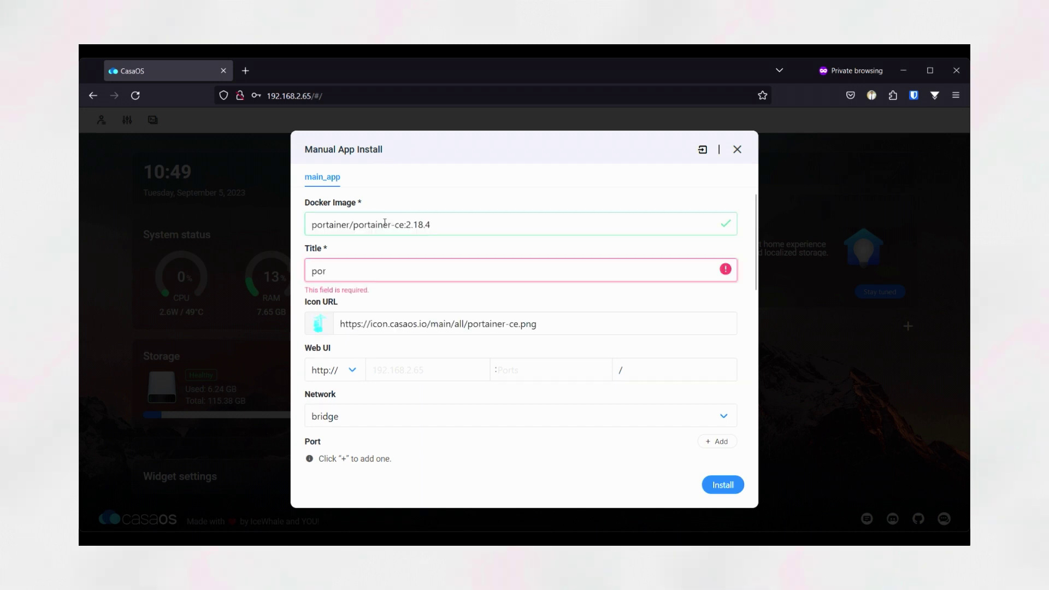
{"action": "type", "text": "tainer_image"}
{"action": "key", "text": "BackSpace"}
{"action": "key", "text": "BackSpace"}
{"action": "key", "text": "BackSpace"}
{"action": "type", "text": "01"}
Step: Set the web UI port to 9000 and select the network setting
{"action": "left_click", "coordinate": [526, 375]}
{"action": "type", "text": "9000"}
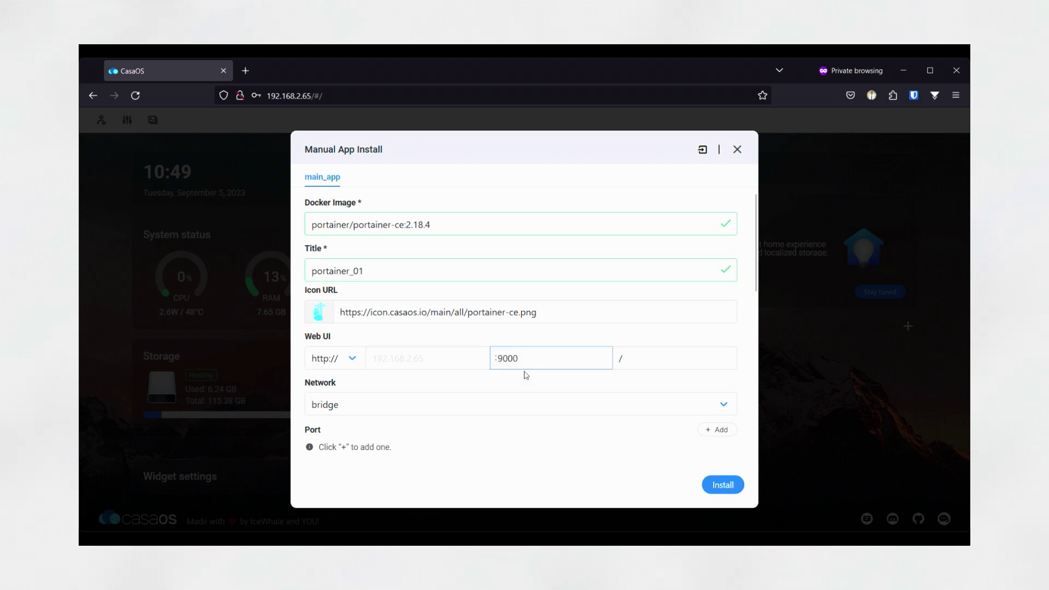
{"action": "scroll", "coordinate": [526, 375], "scroll_direction": "down", "scroll_amount": 3}
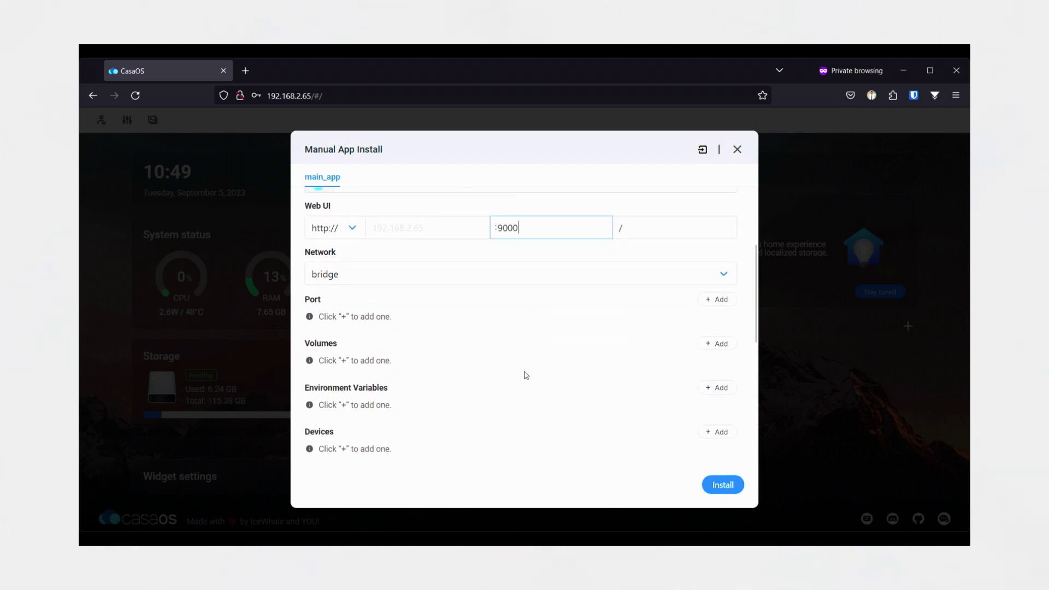
{"action": "left_click", "coordinate": [463, 272]}
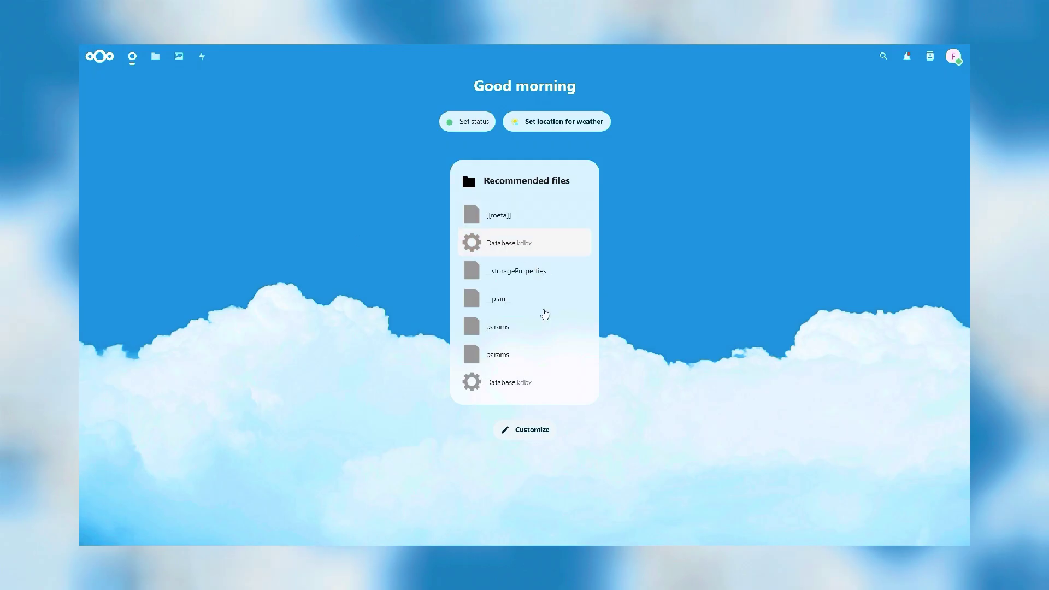
Step: Leave browser full-screen, go to Nextcloud Files, and open the books folder
{"action": "key", "text": "F11"}
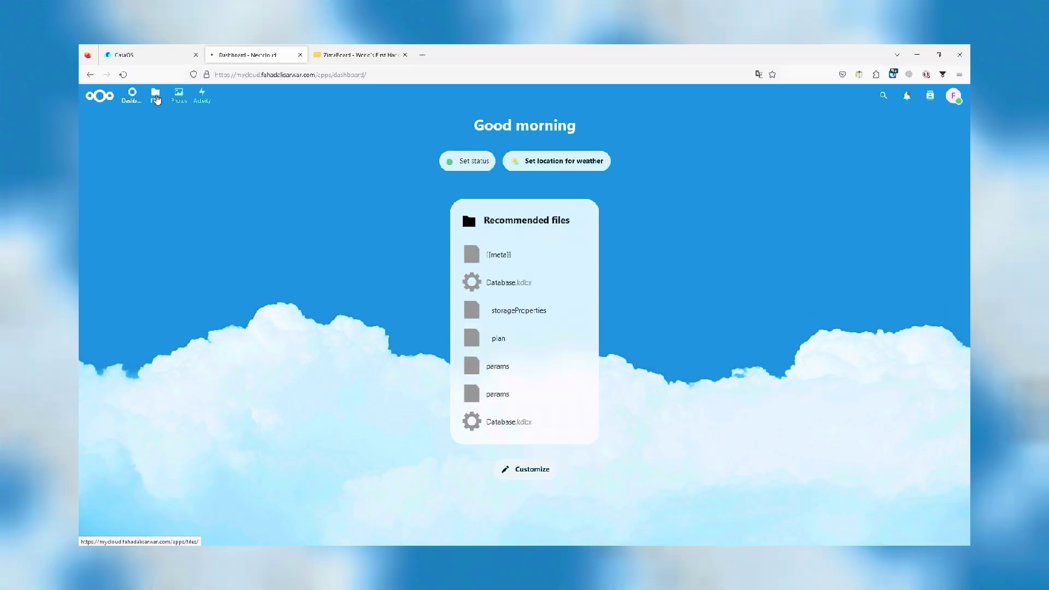
{"action": "left_click", "coordinate": [156, 99]}
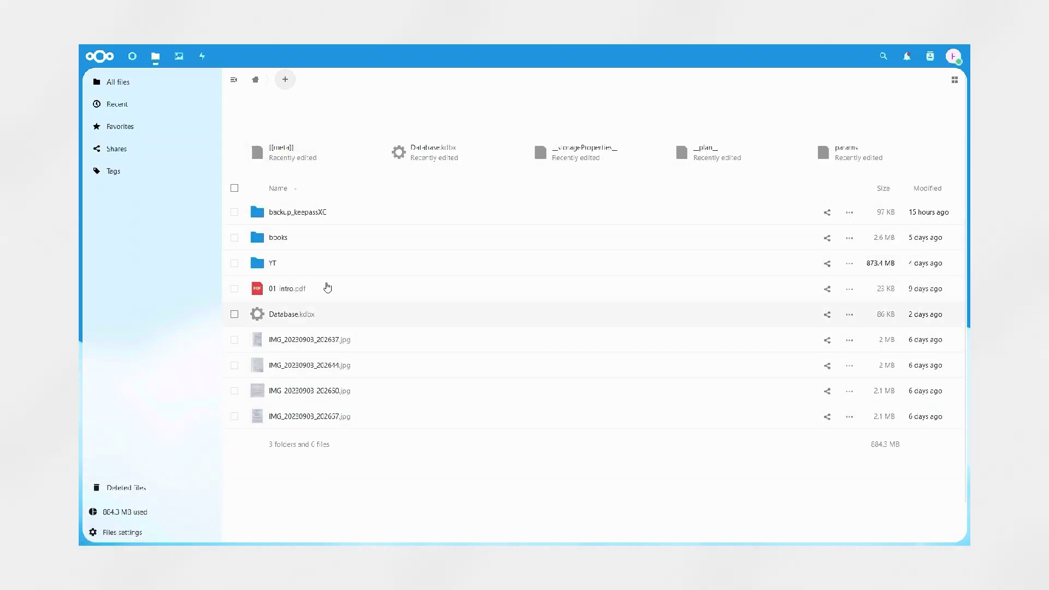
{"action": "left_click", "coordinate": [277, 239]}
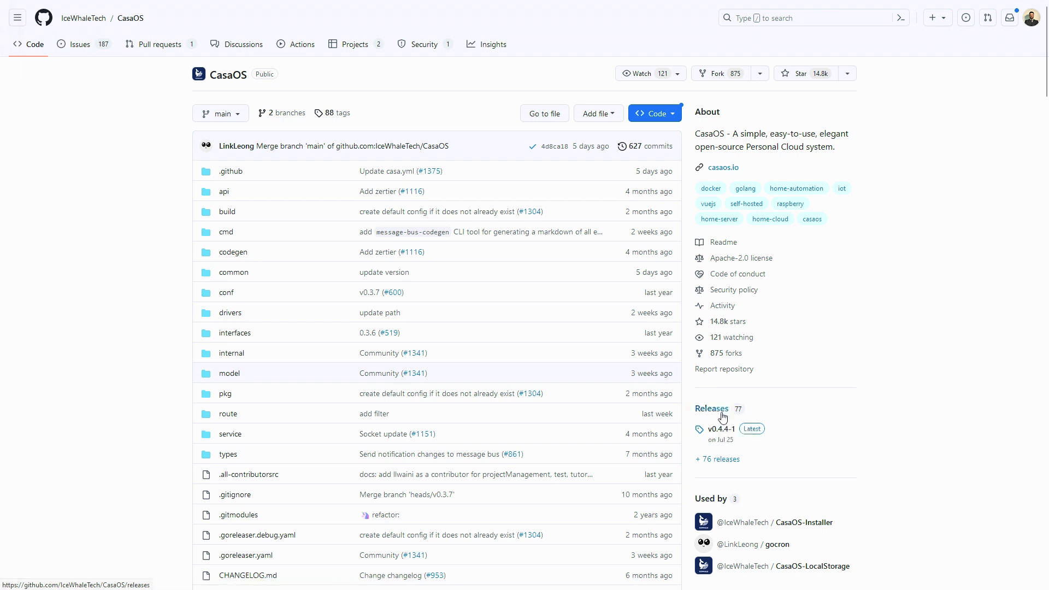
Step: Open the Releases section from the CasaOS repository sidebar
{"action": "left_click", "coordinate": [722, 421]}
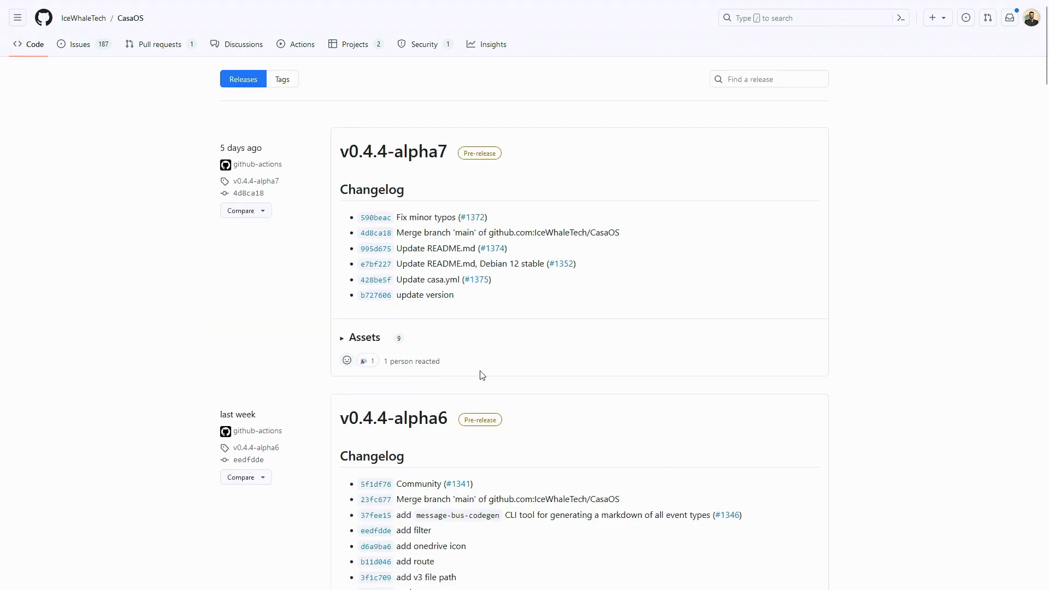